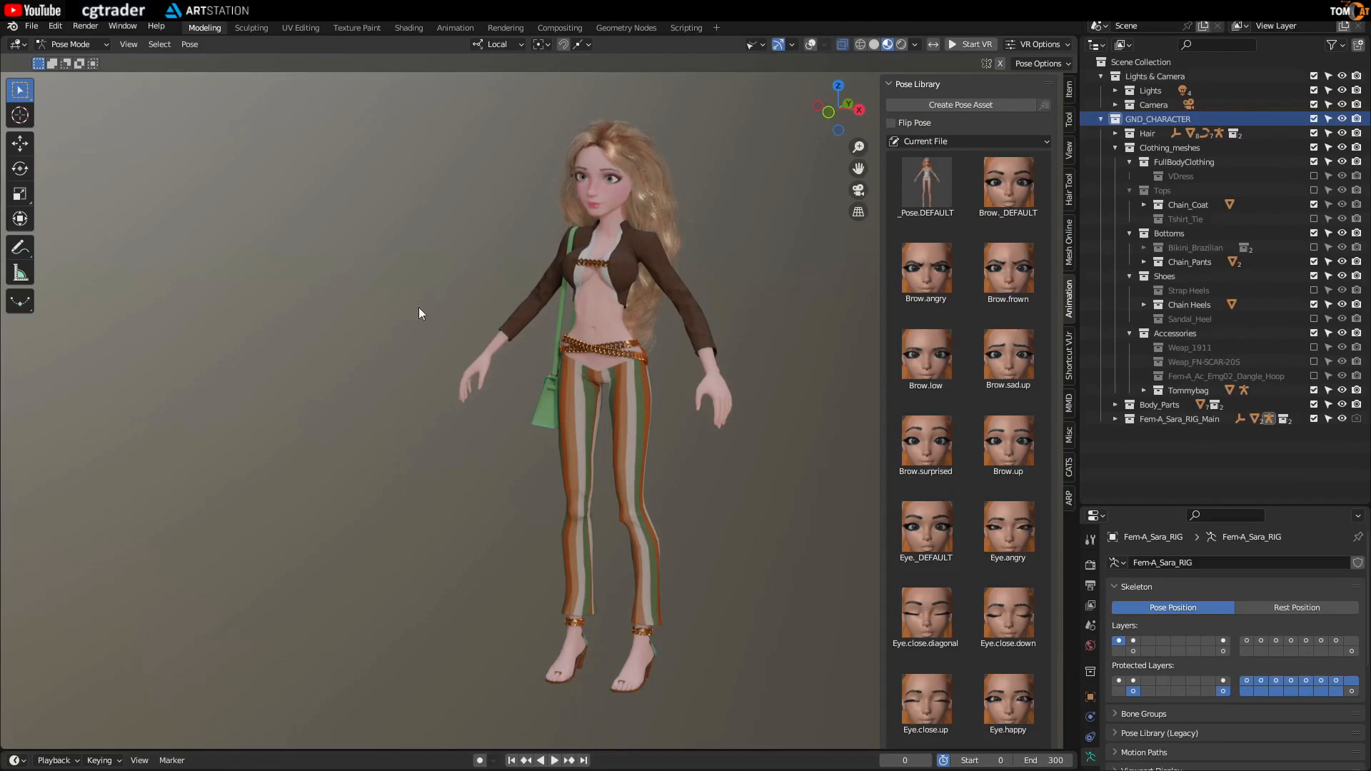
- Collapse the GND_CHARACTER collection and toggle its visibility and hierarchy to check what it contains
left_click(1099, 118)
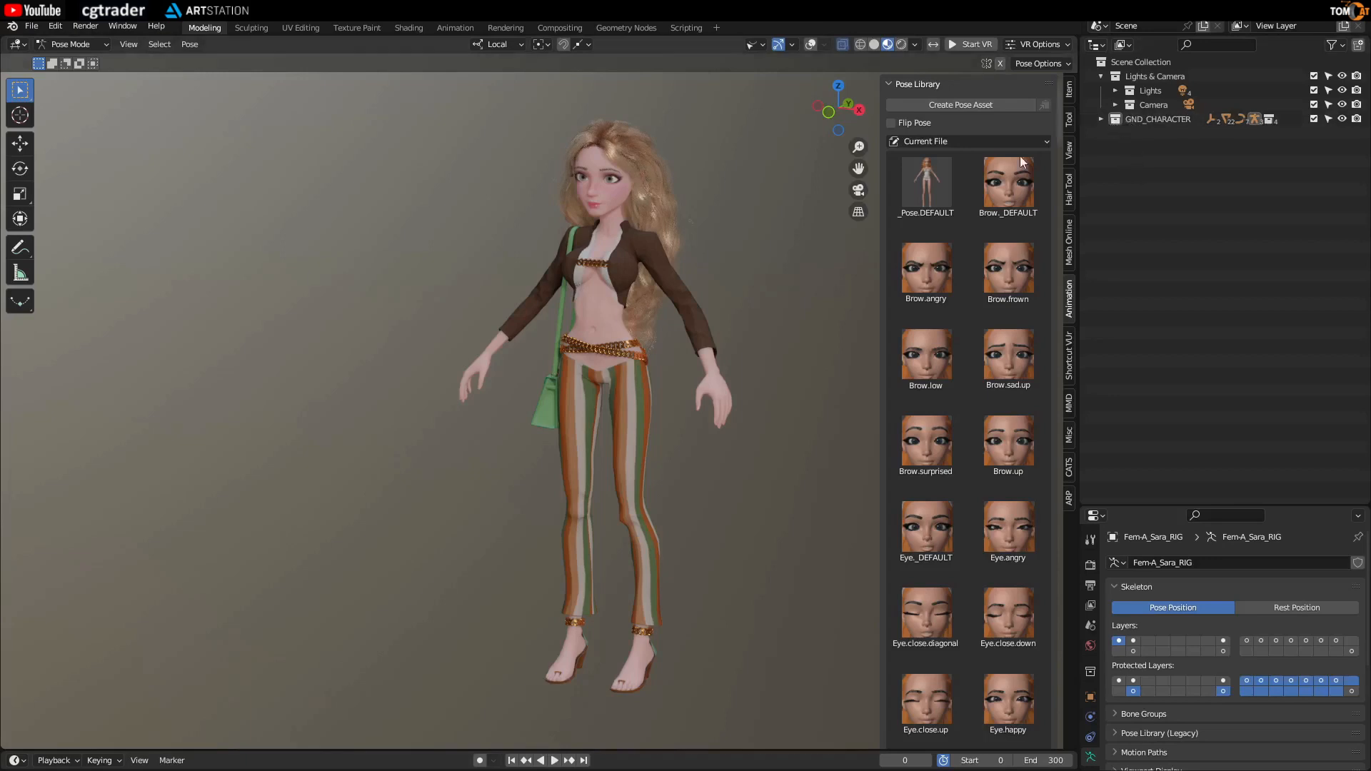
left_click(1136, 120)
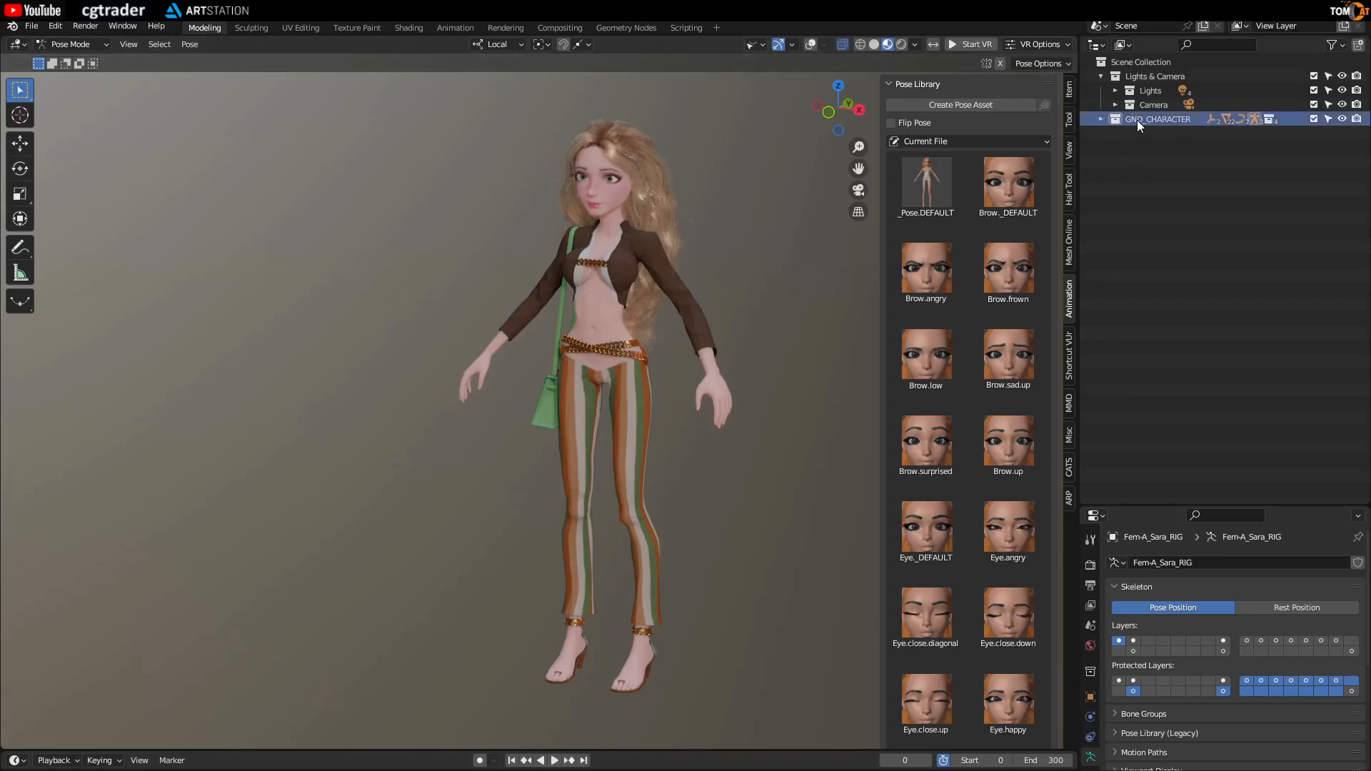
left_click(1343, 119)
left_click(1342, 120)
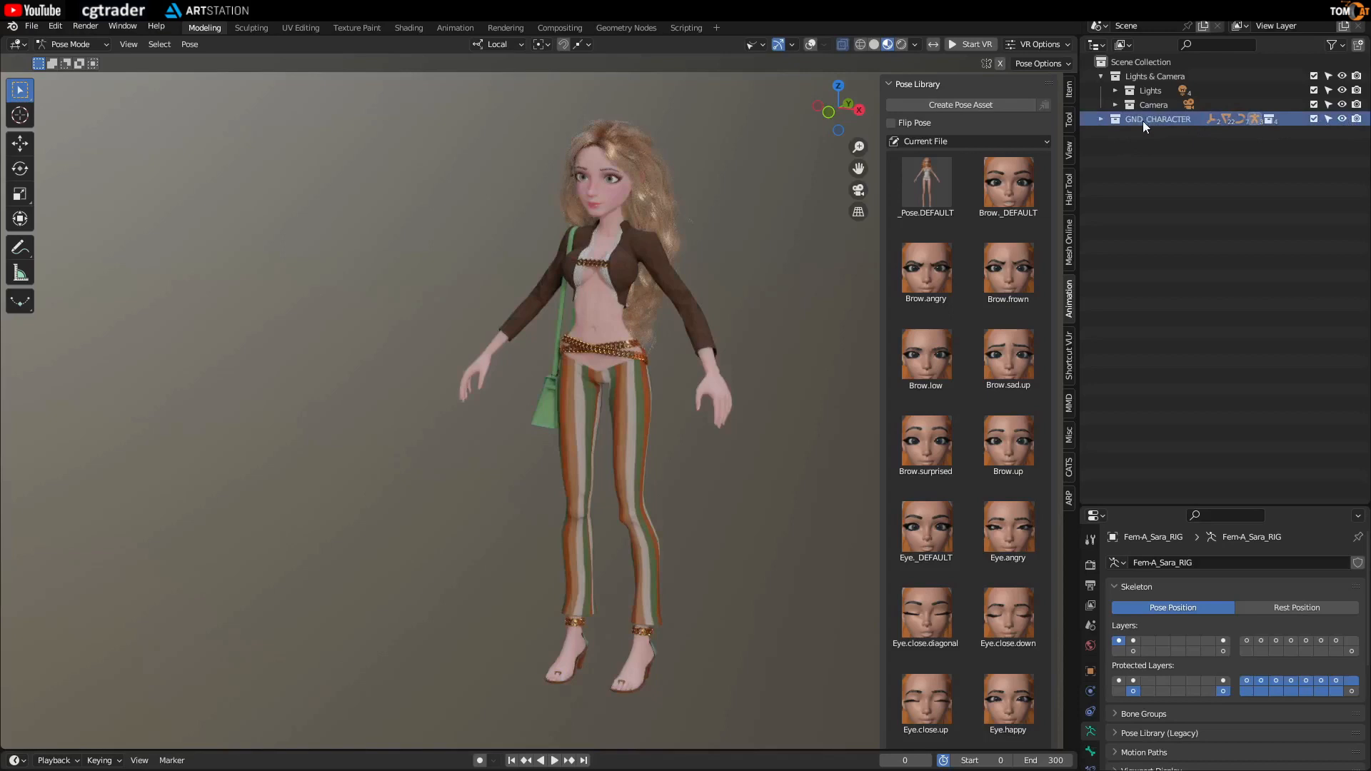
left_click(1101, 119)
left_click(1100, 120)
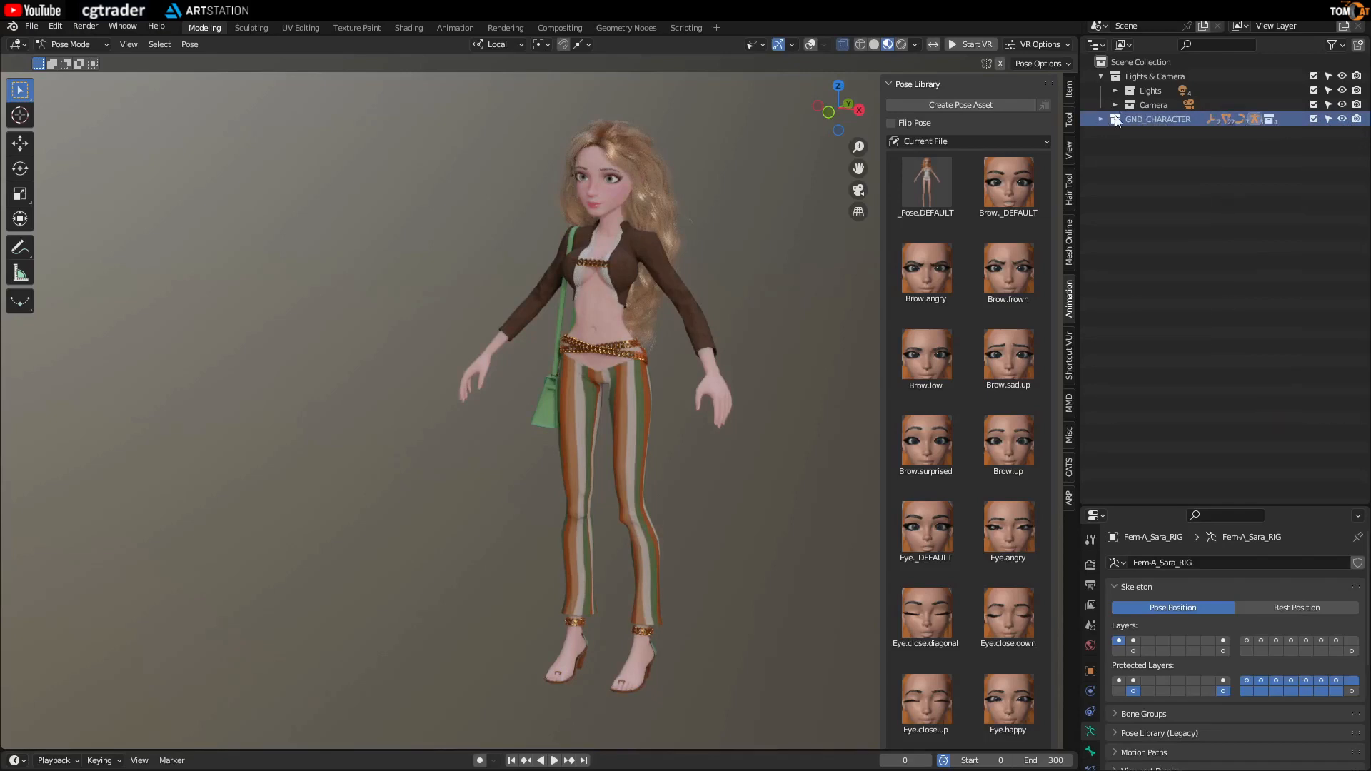
- Add a new collection under Scene Collection and move GND_CHARACTER into it
right_click(1142, 65)
key("Escape")
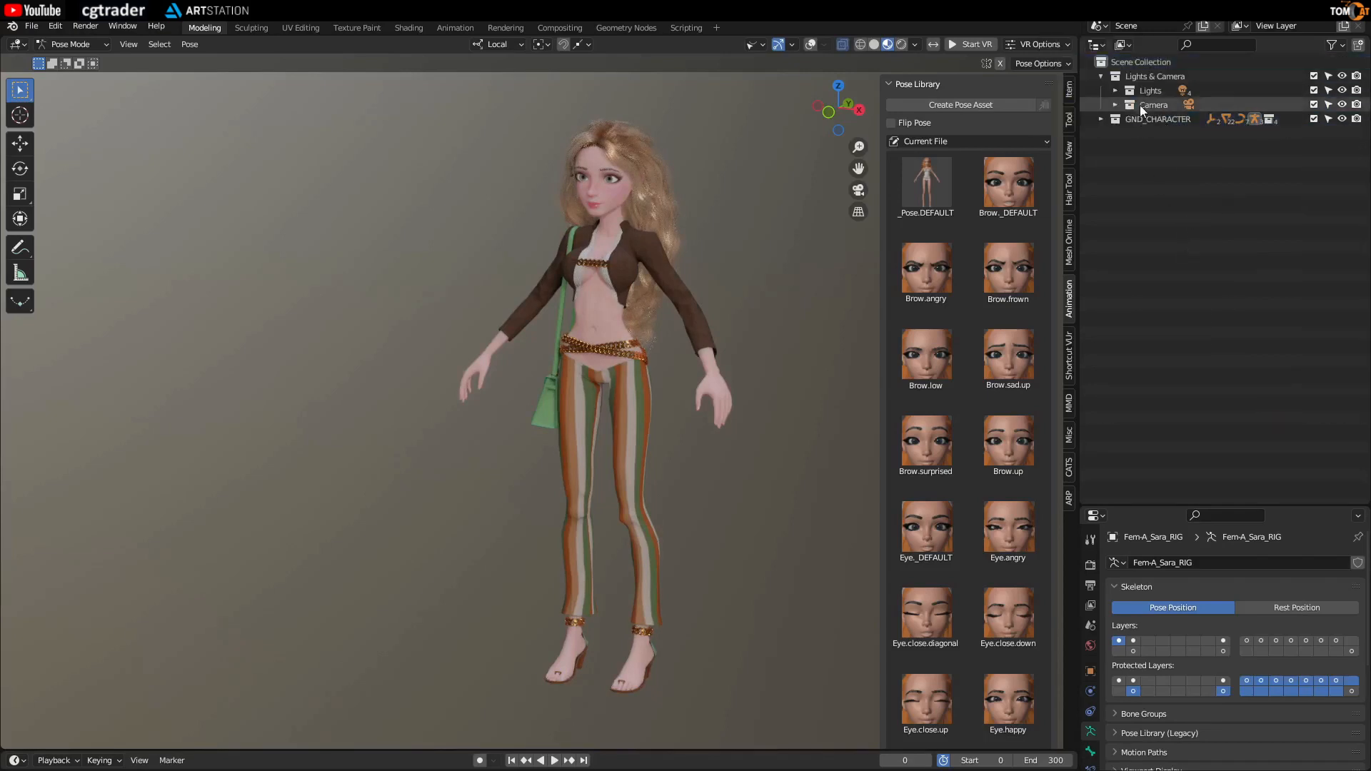
right_click(1135, 65)
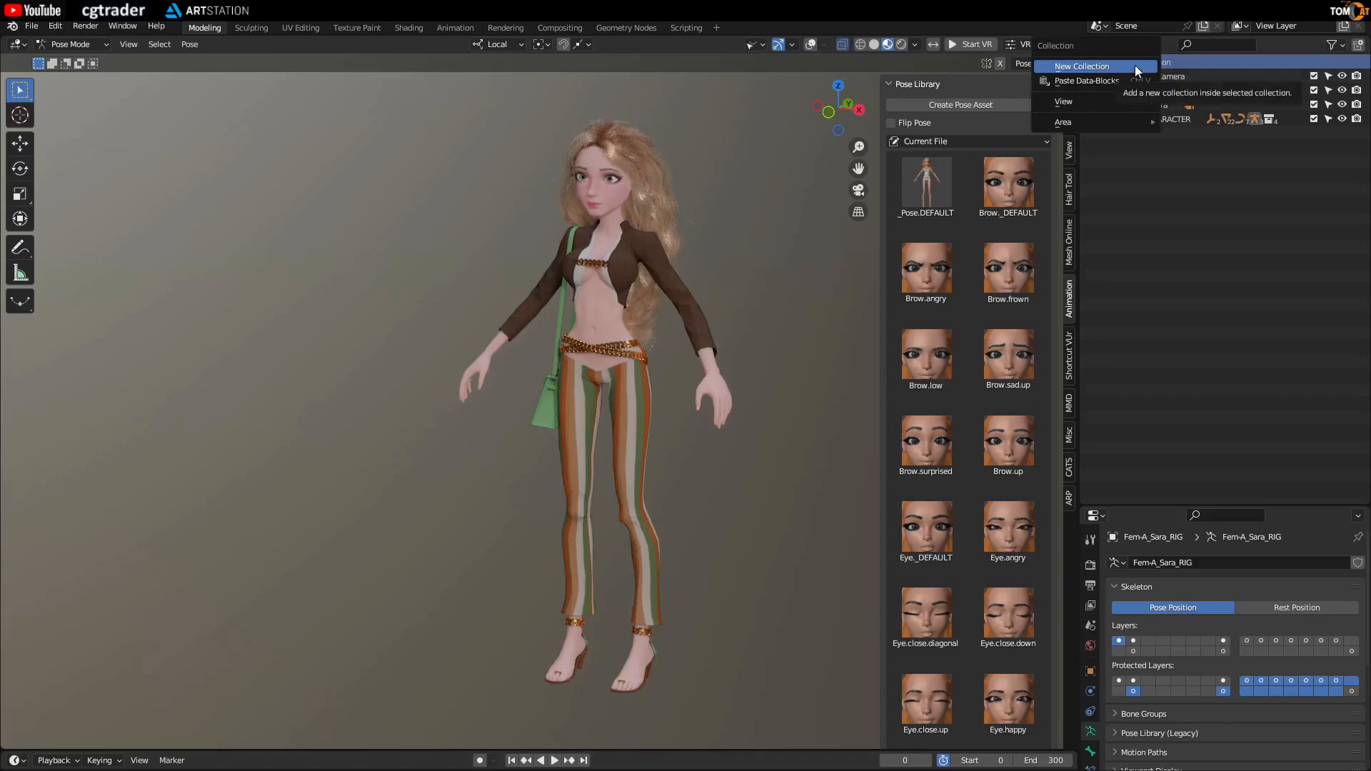
left_click(1134, 65)
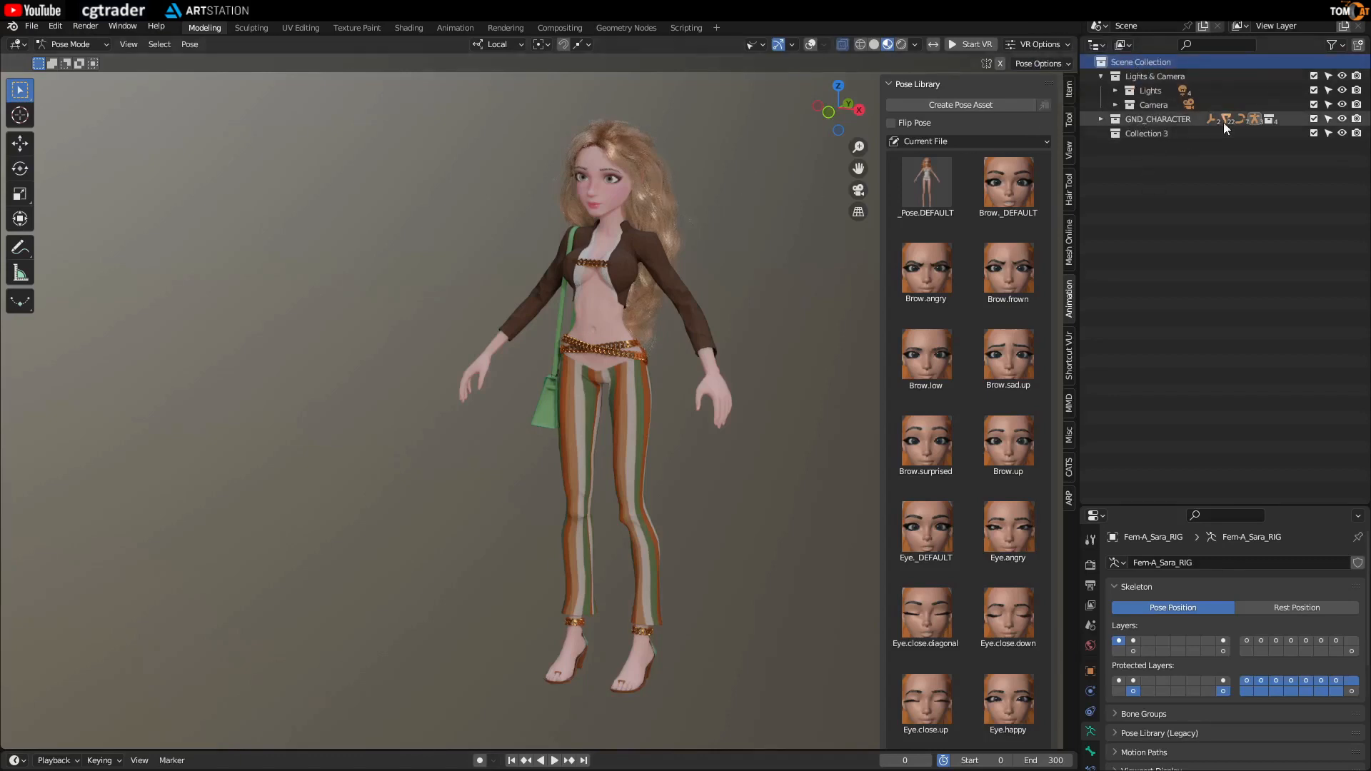
left_click_drag(1163, 118, 1158, 134)
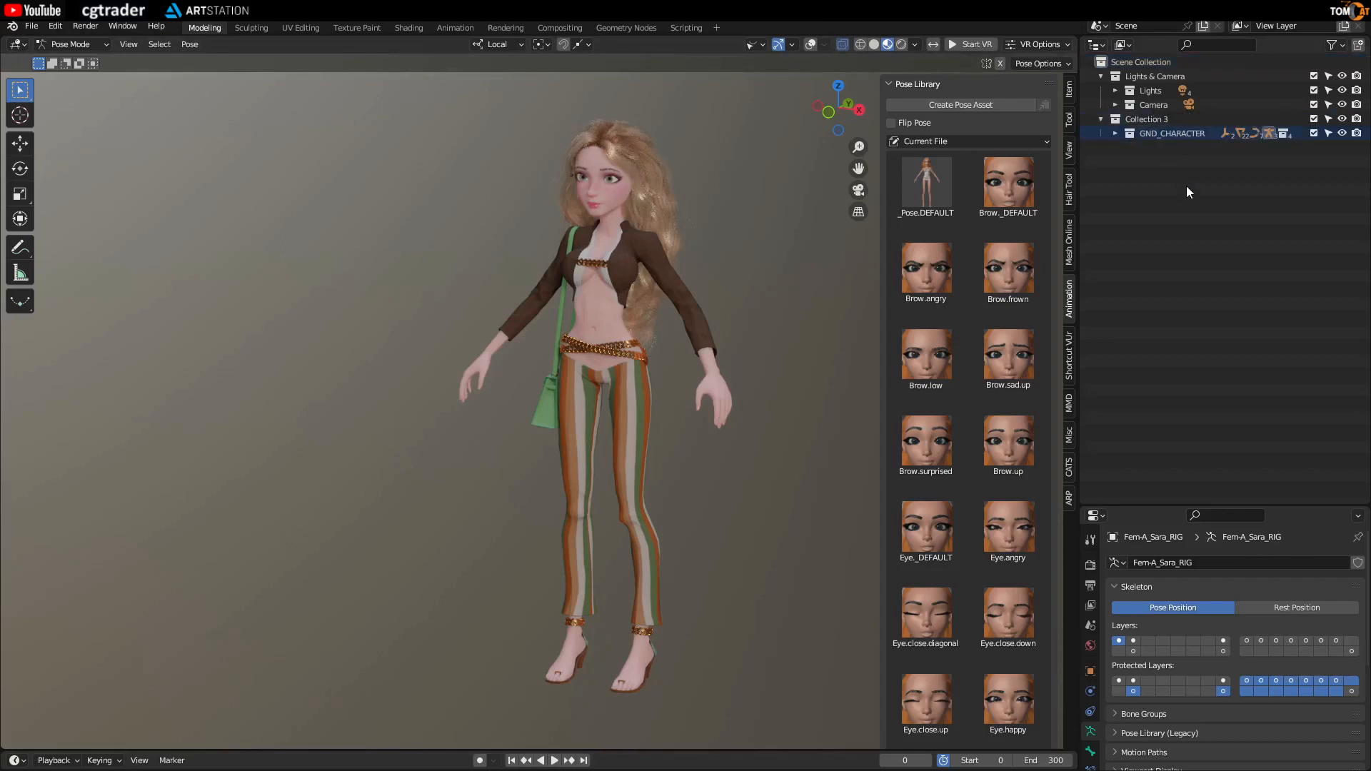
left_click(1149, 120)
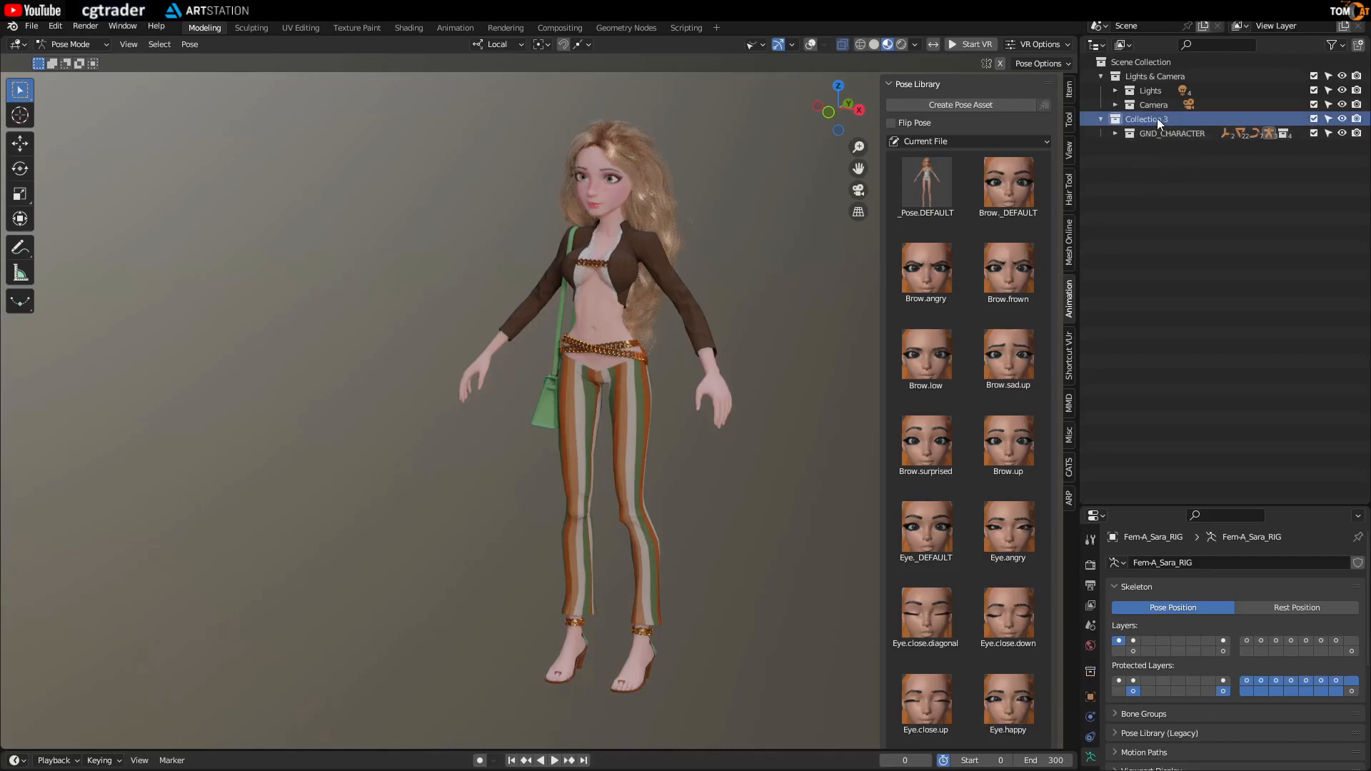
left_click(1138, 186)
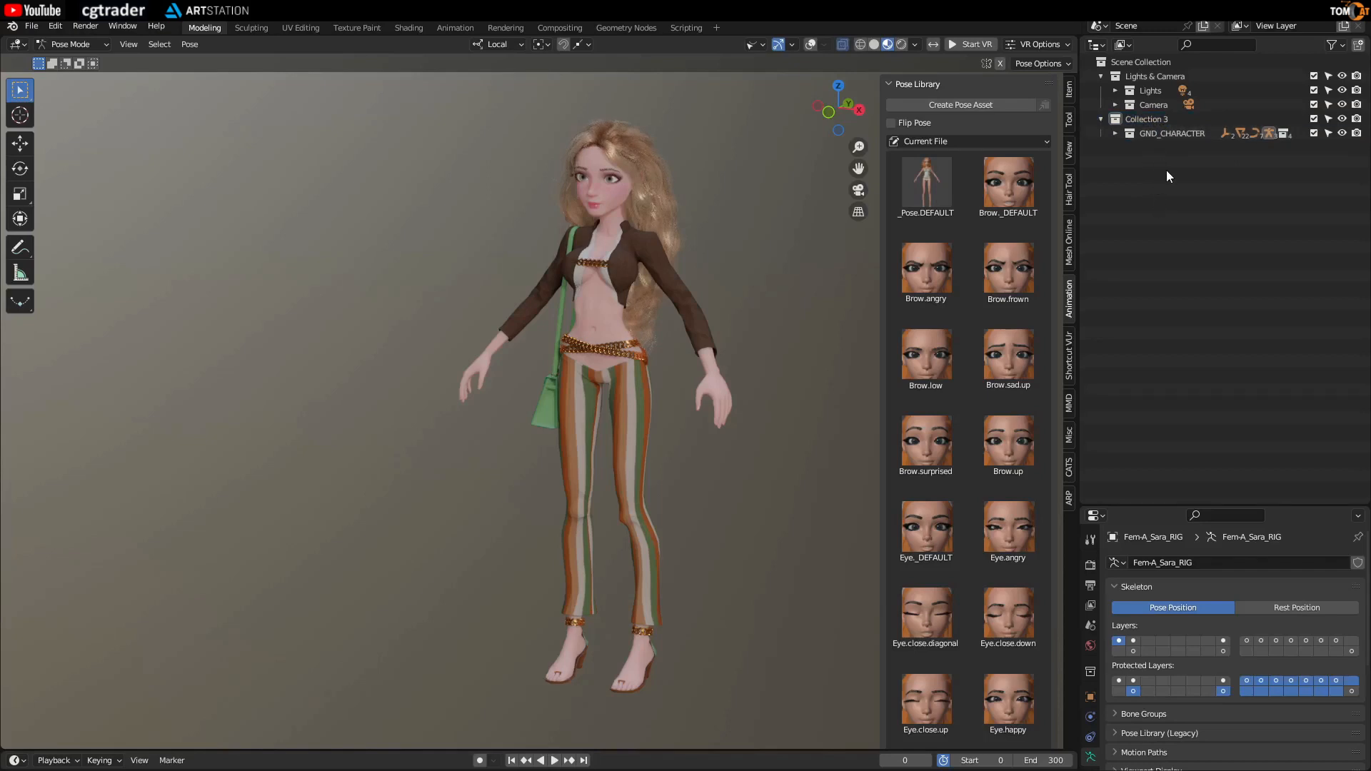
- Undo the move of GND_CHARACTER into the new collection
key("ctrl+z")
key("ctrl+z")
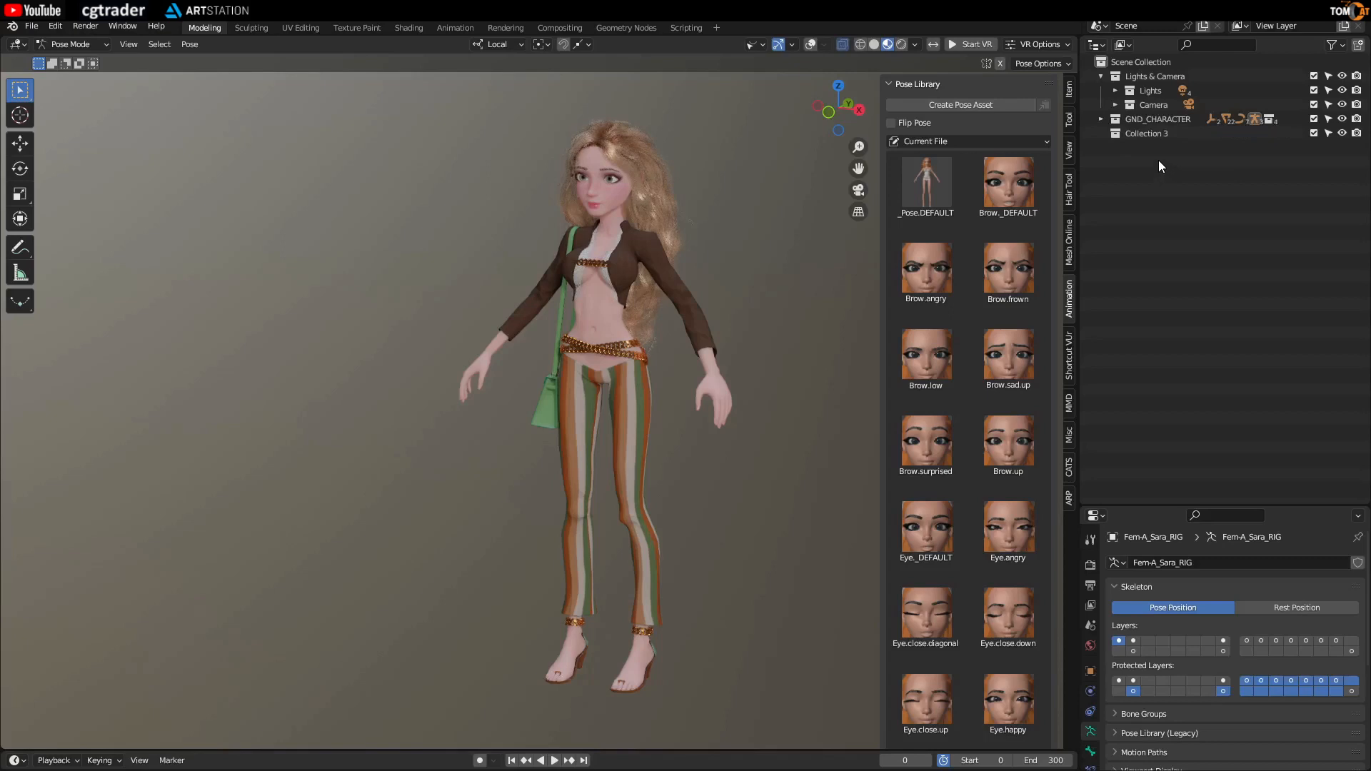
left_click(1146, 120)
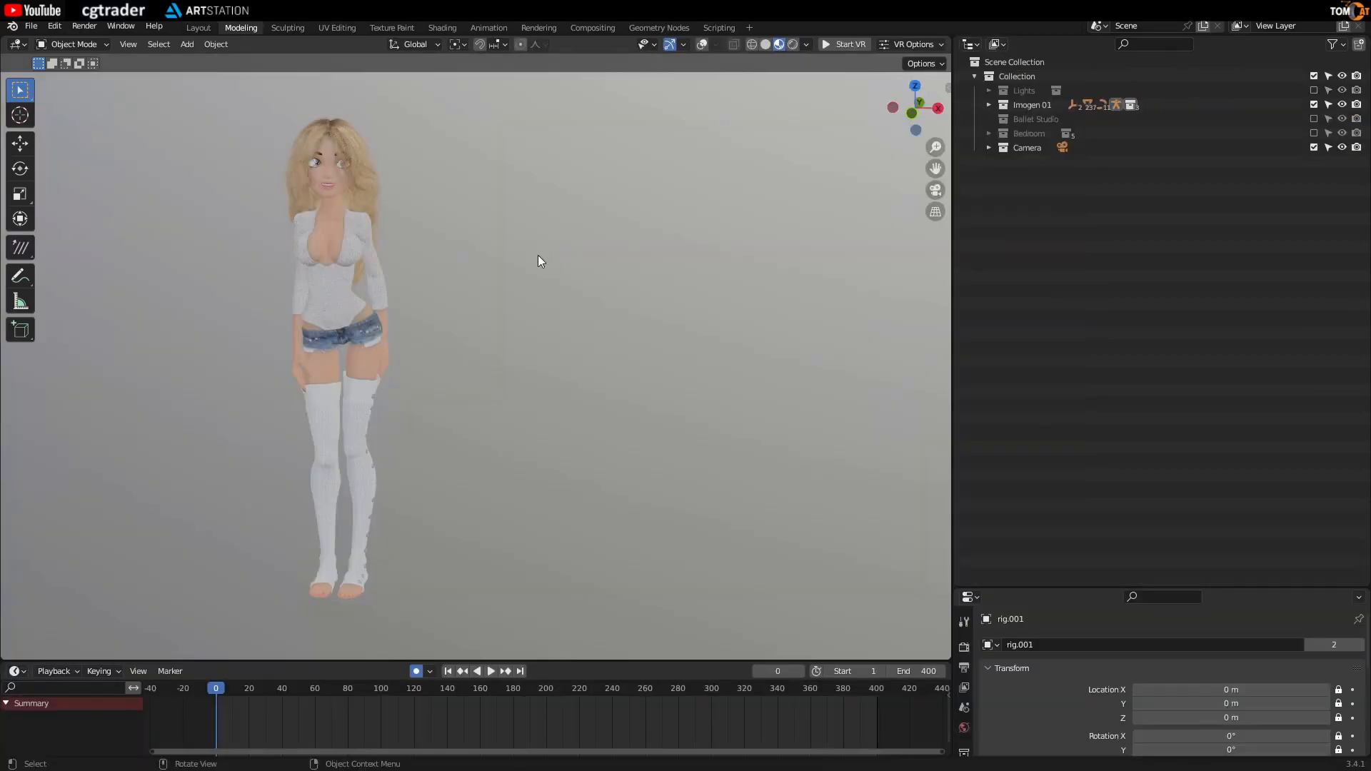
- In the other character's scene, open Sara-001.blend for appending with the Active Collection option off
left_click(31, 27)
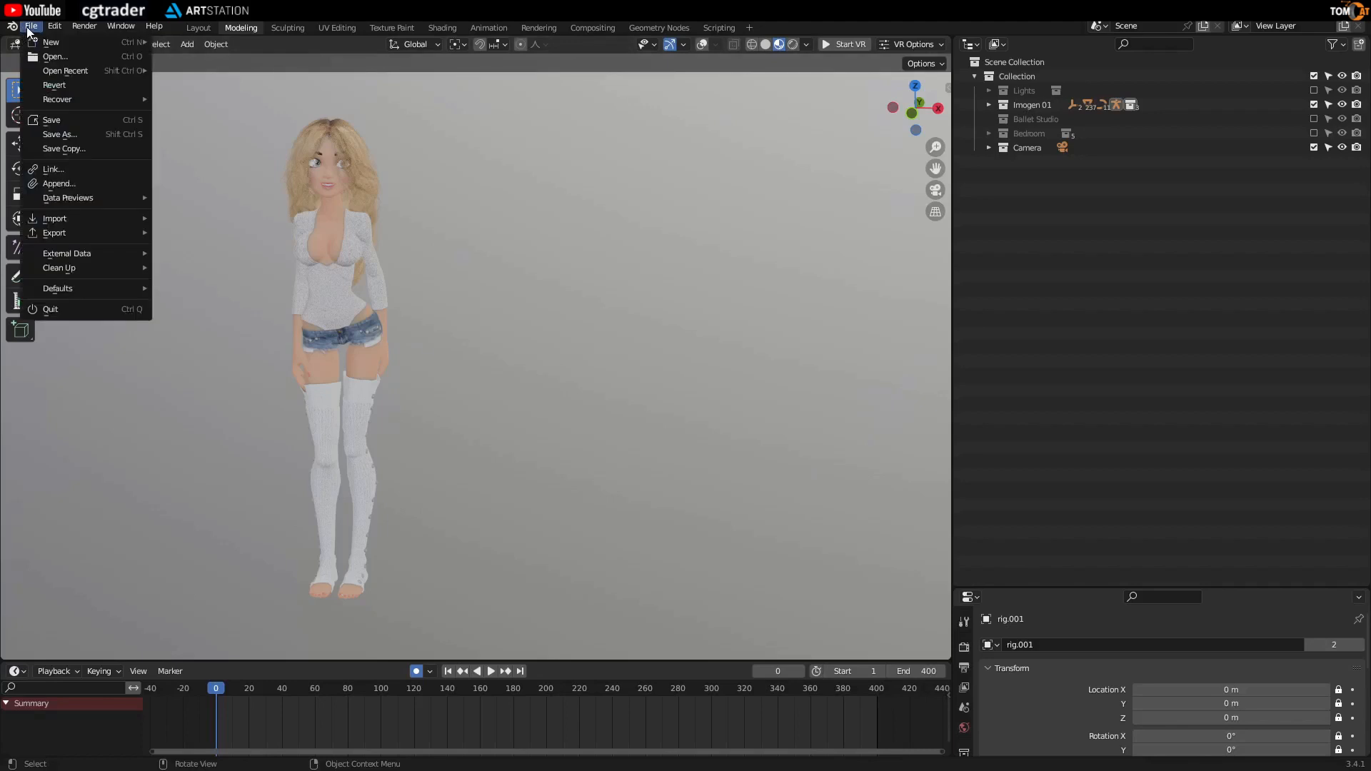
left_click(58, 184)
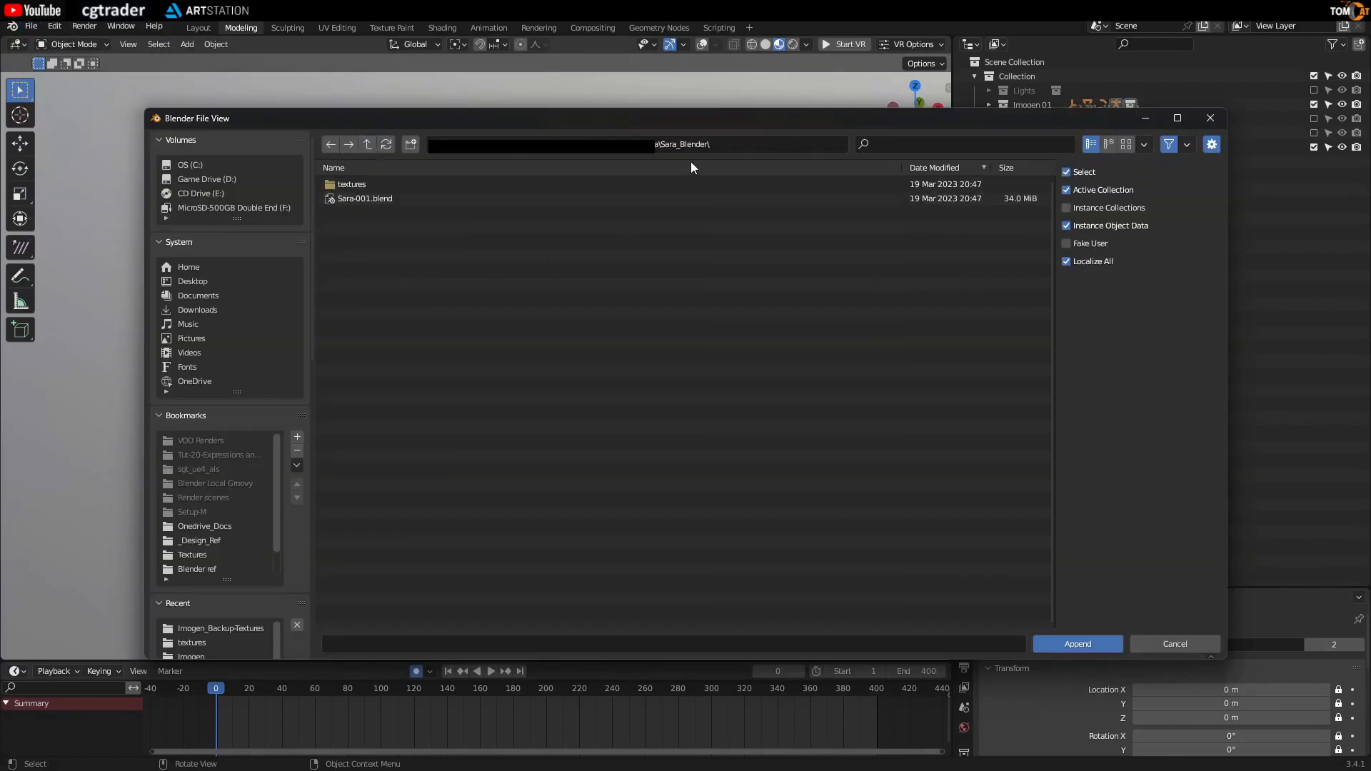
left_click(362, 198)
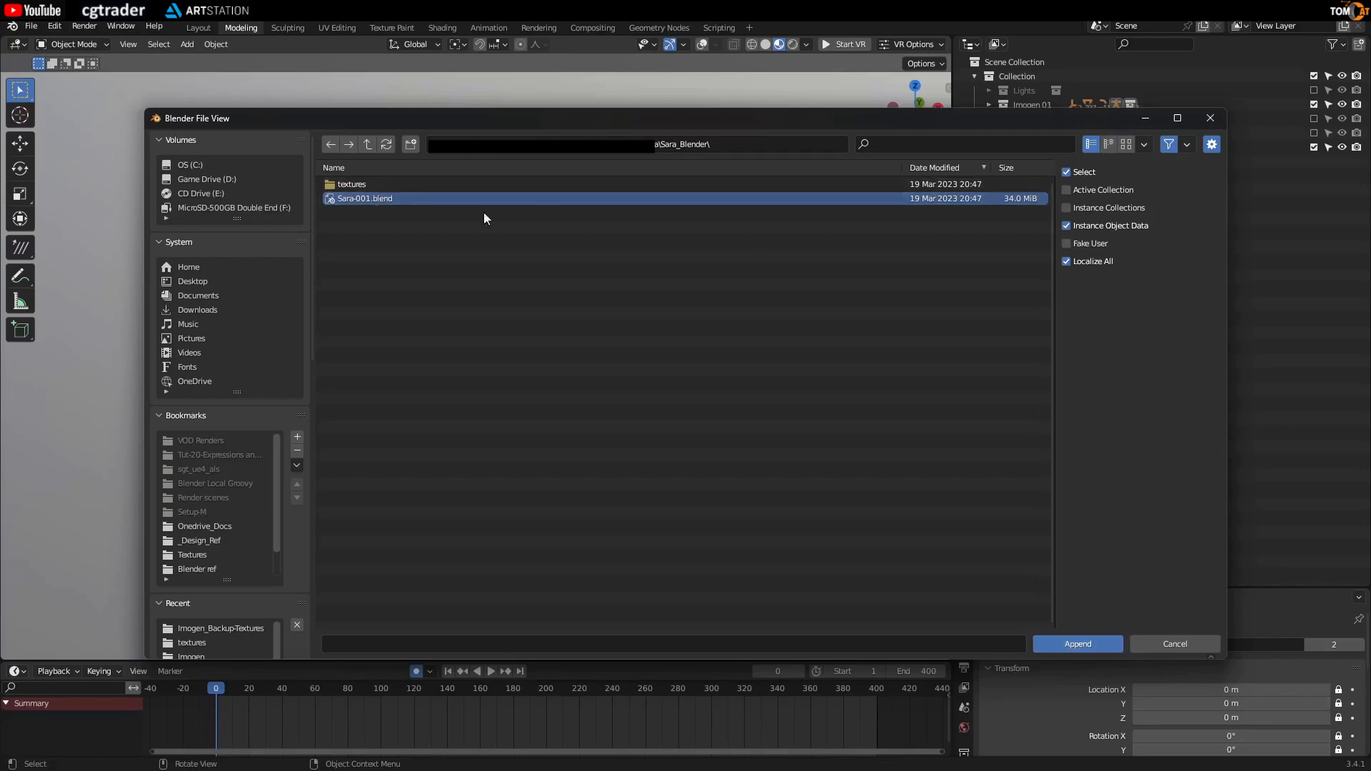
left_click(1072, 644)
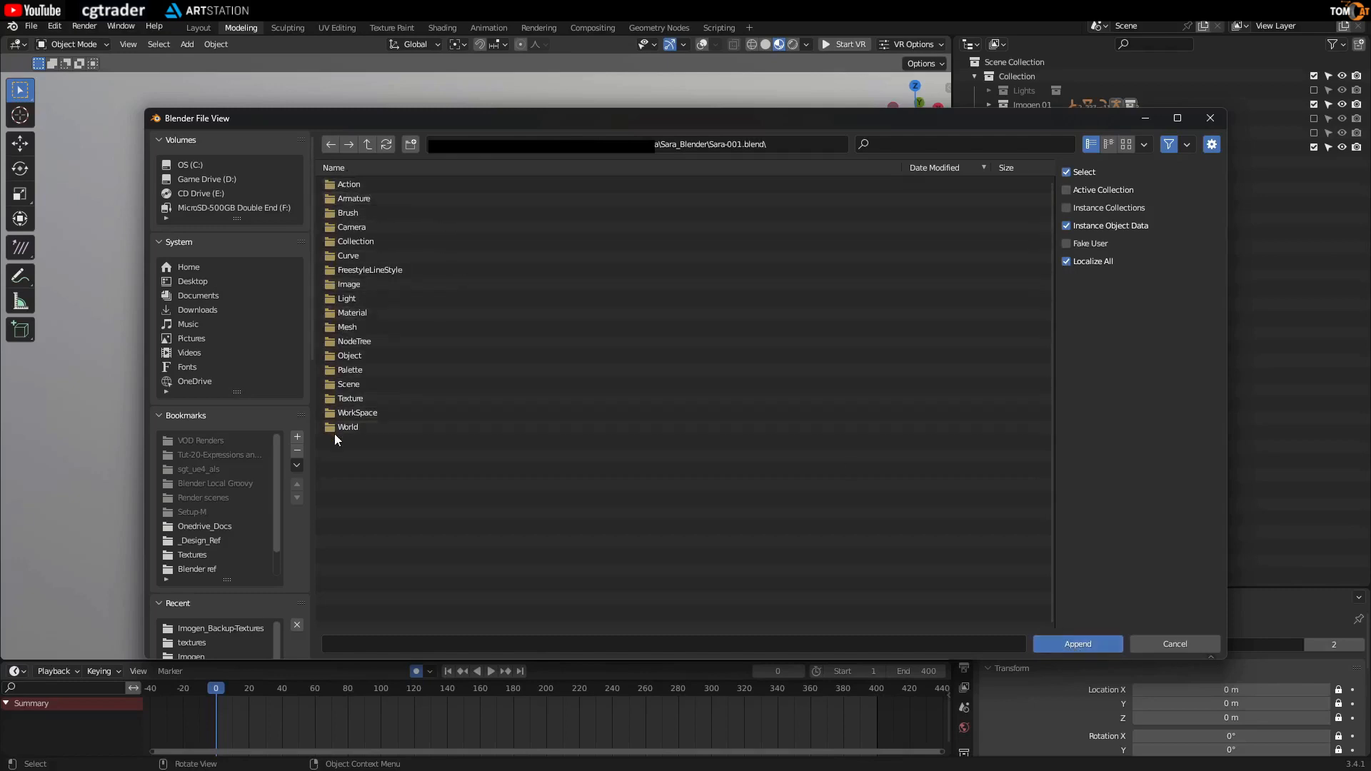
- Append the GND_CHARACTER collection from the file's Collection category
left_click(348, 242)
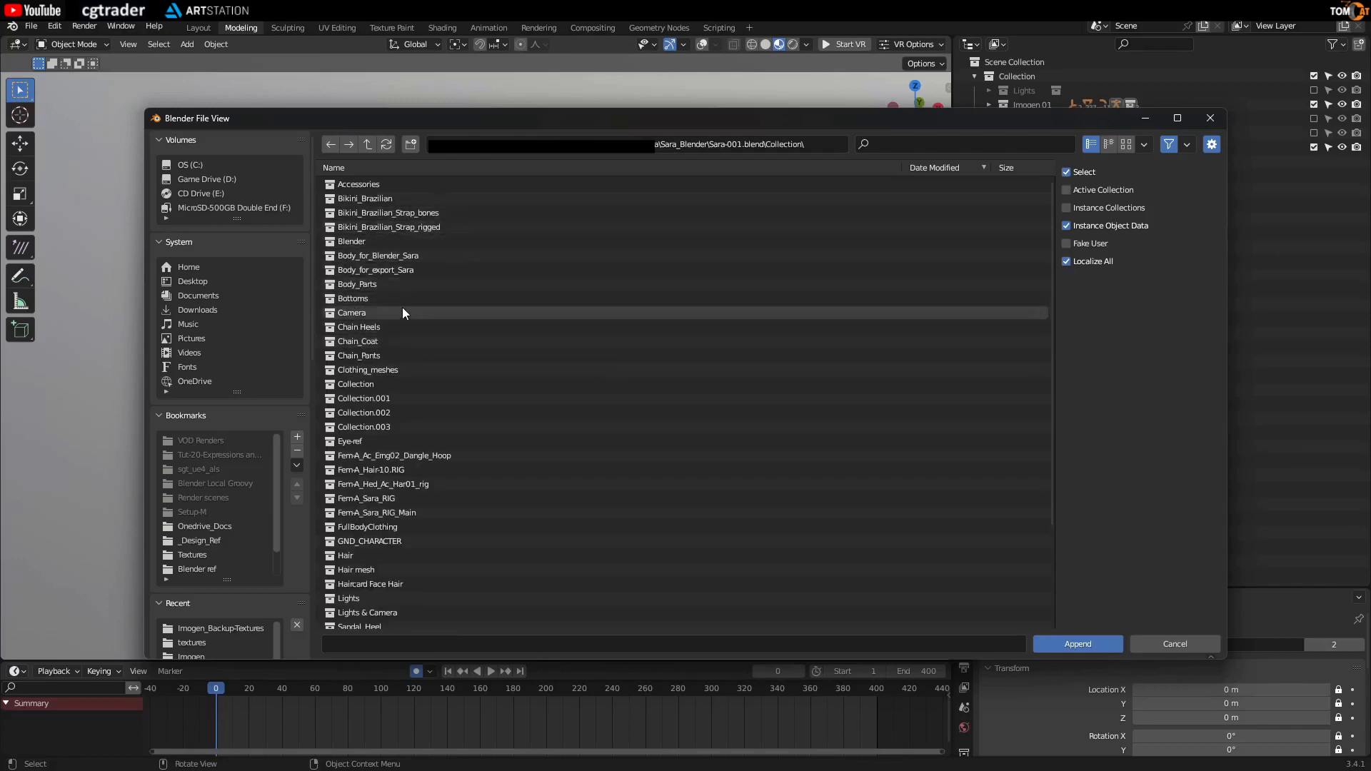
scroll(418, 289, "down", 1)
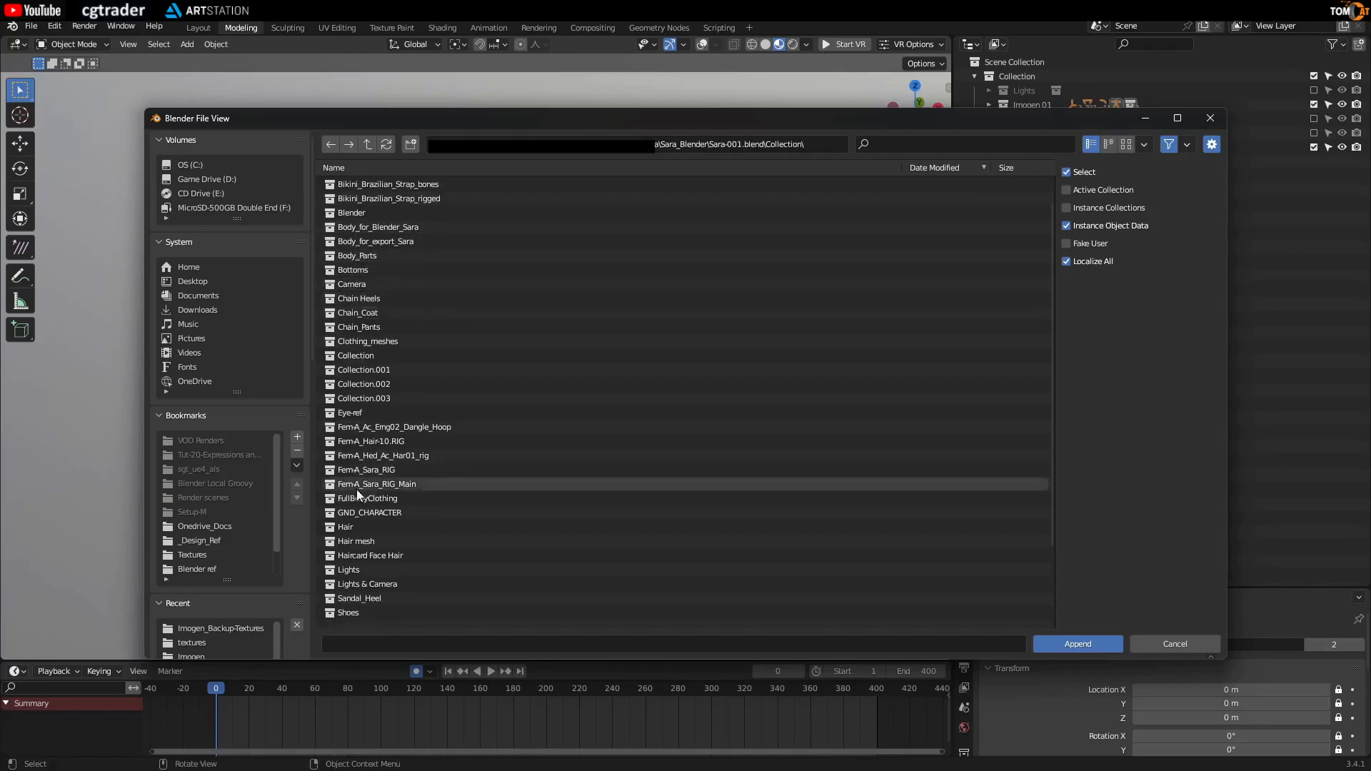
left_click(353, 514)
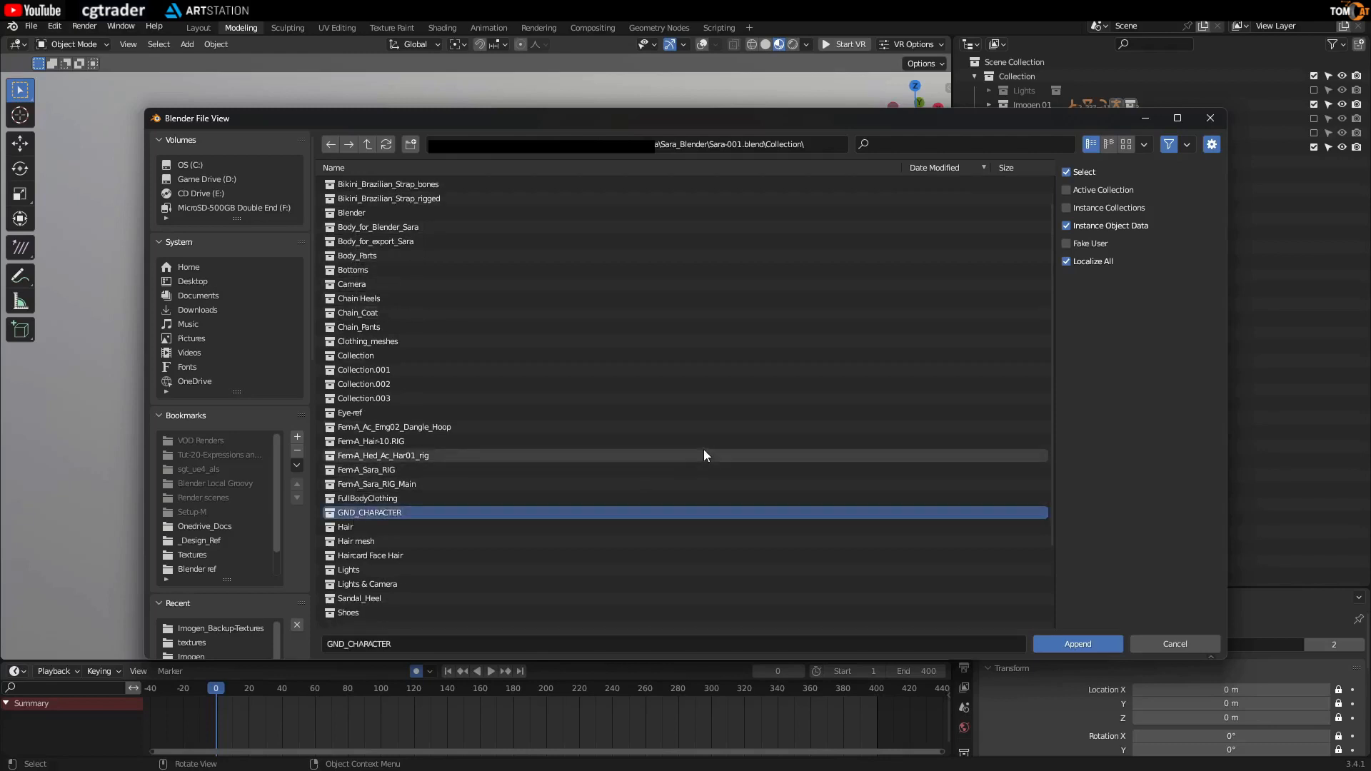
left_click(1075, 642)
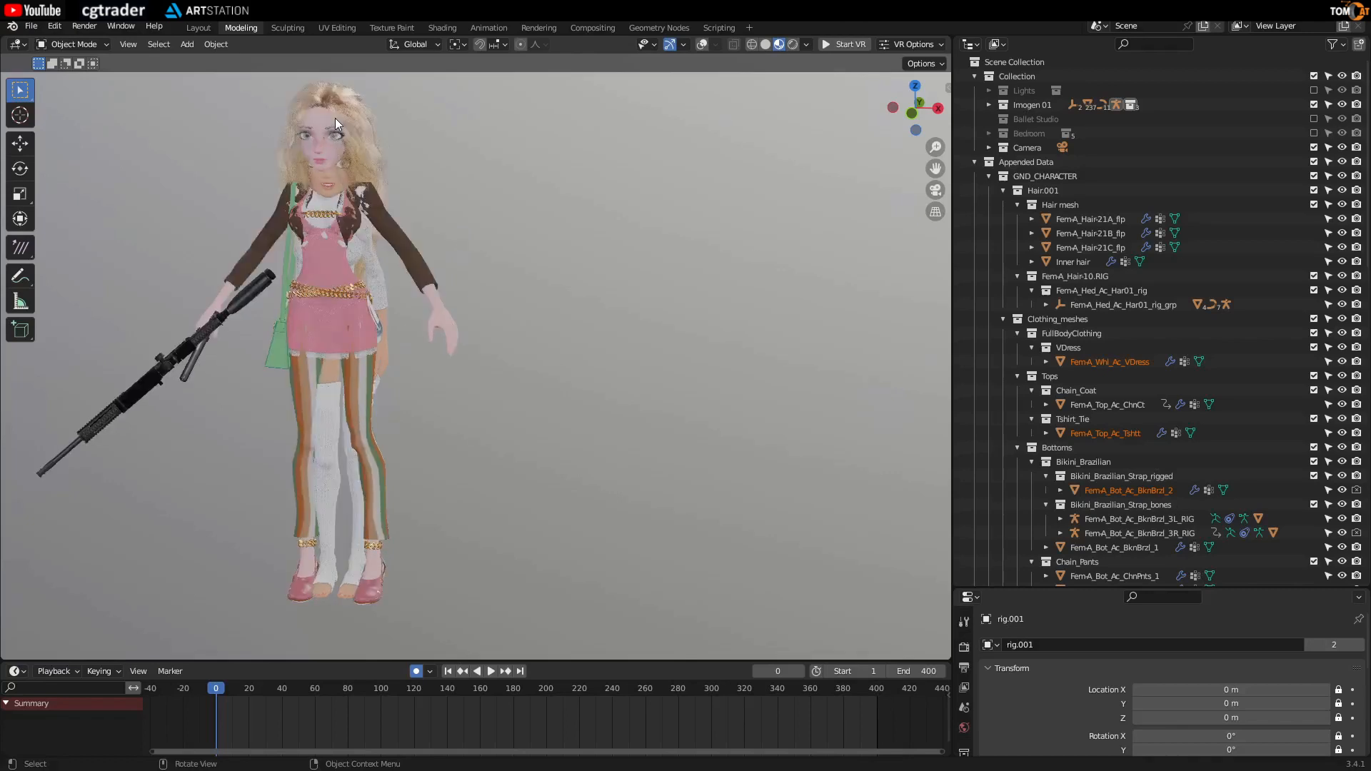
- Collapse the appended GND_CHARACTER collection in the outliner and show the viewport overlays
left_click(973, 163)
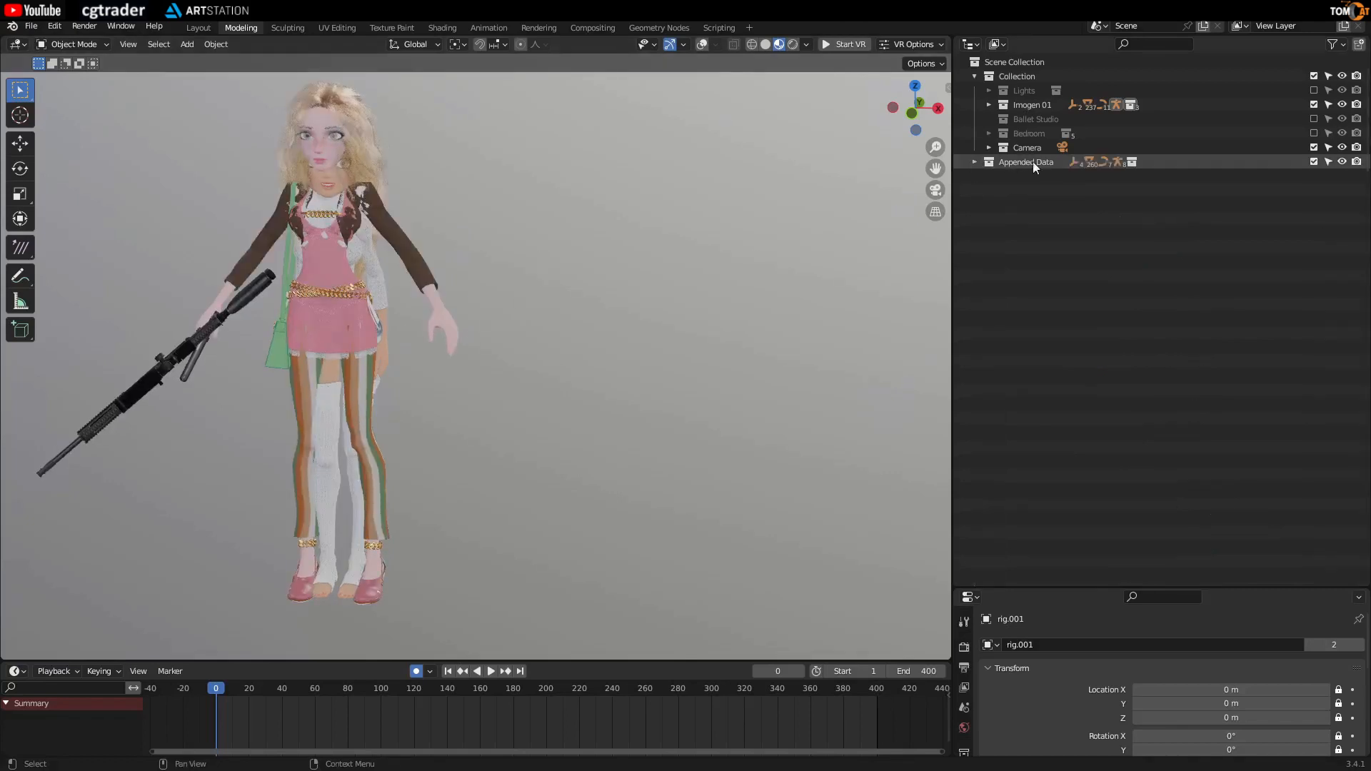
left_click(971, 162)
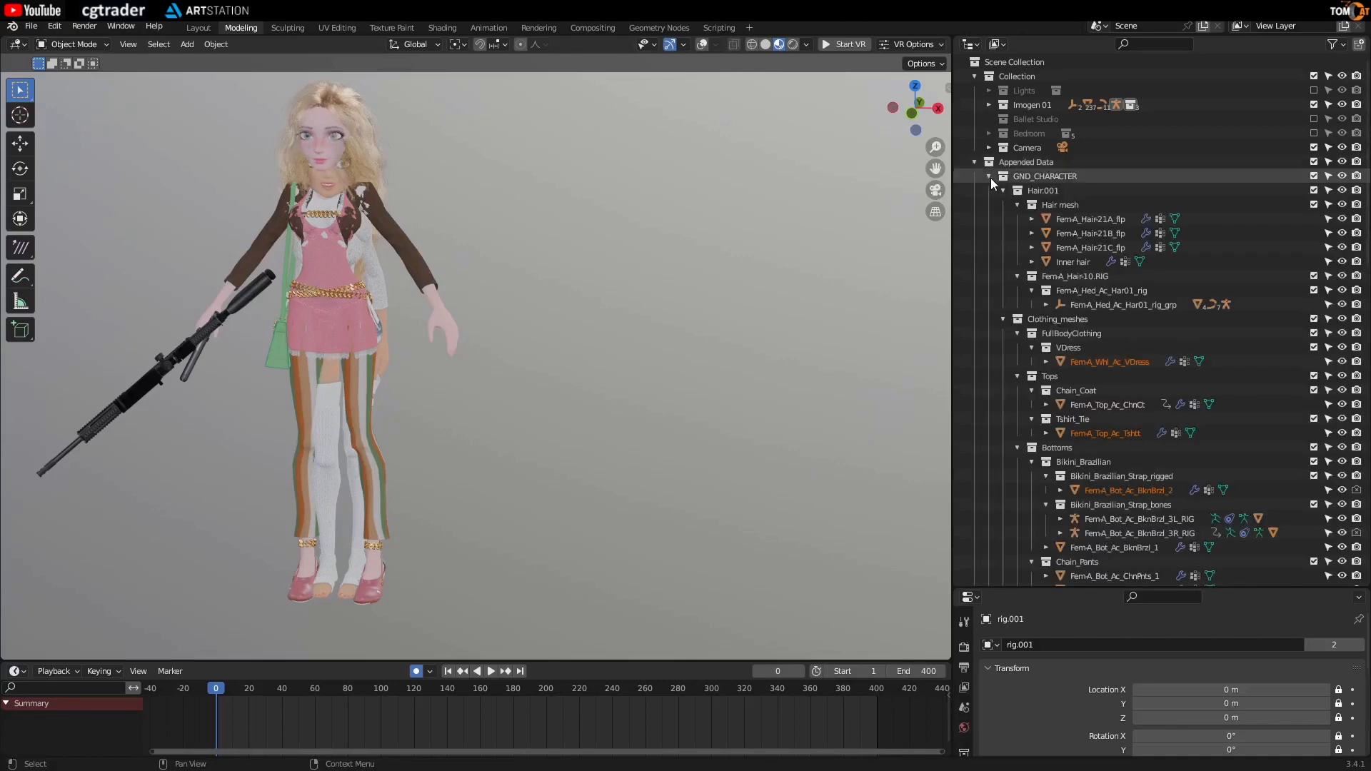
left_click(989, 177)
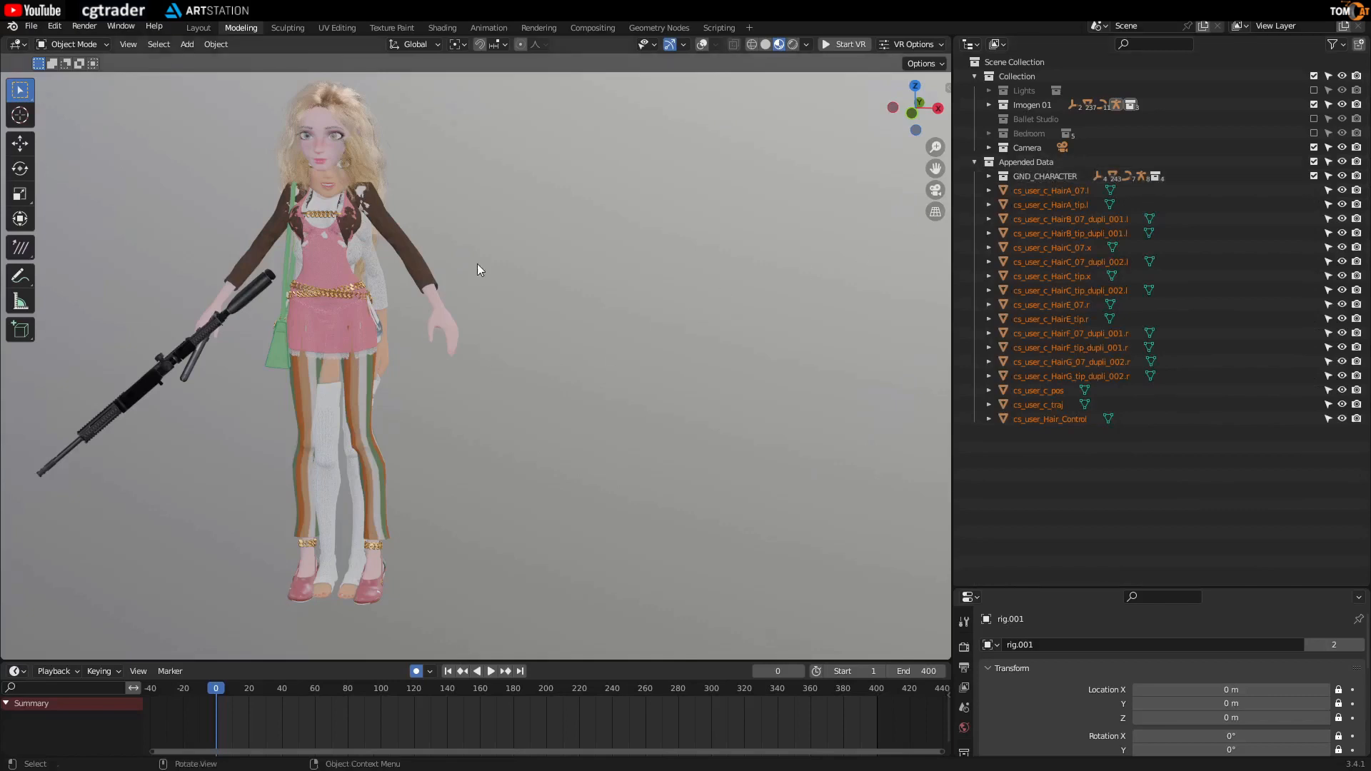
middle_click_drag(476, 271, 370, 414)
key("shift+alt+z")
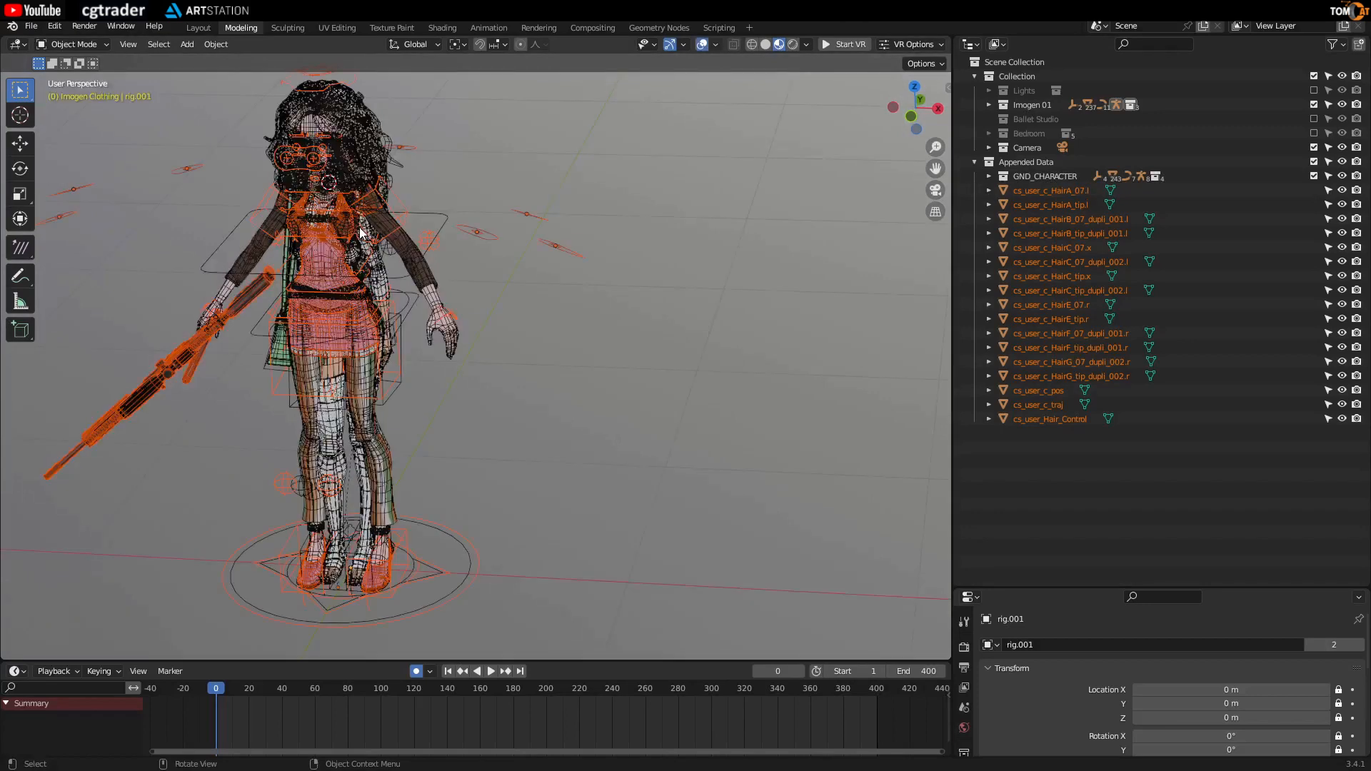
- In Pose Mode, move the c_pos root controller of Fem-A_Sara_RIG about 0.9 m along the global X axis
left_click(463, 536)
key("ctrl+Tab")
left_click(466, 536)
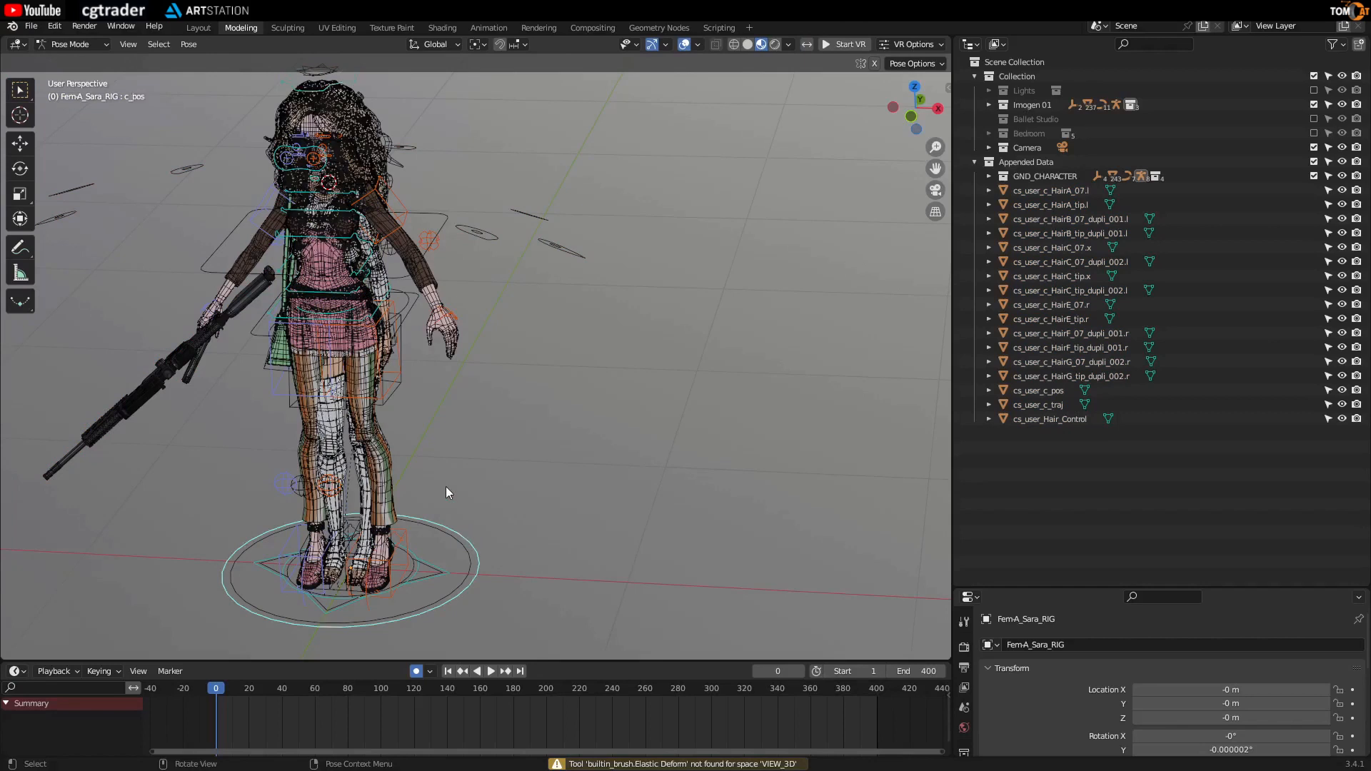
key("g")
key("x")
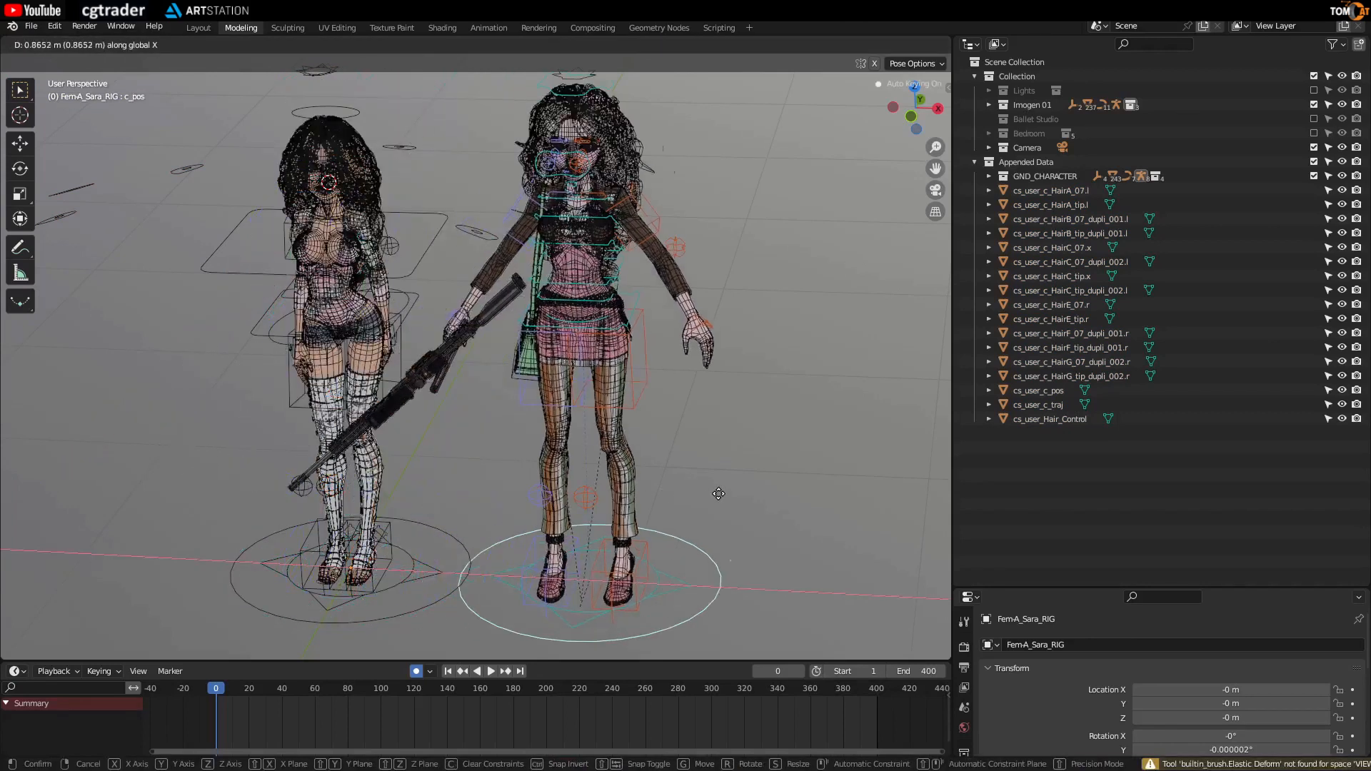
left_click(683, 465)
- Turn off the wireframe display and reposition the left hand controller of Fem-A_Sara_RIG
left_click(746, 330)
key("shift+w")
middle_click_drag(723, 372, 737, 376)
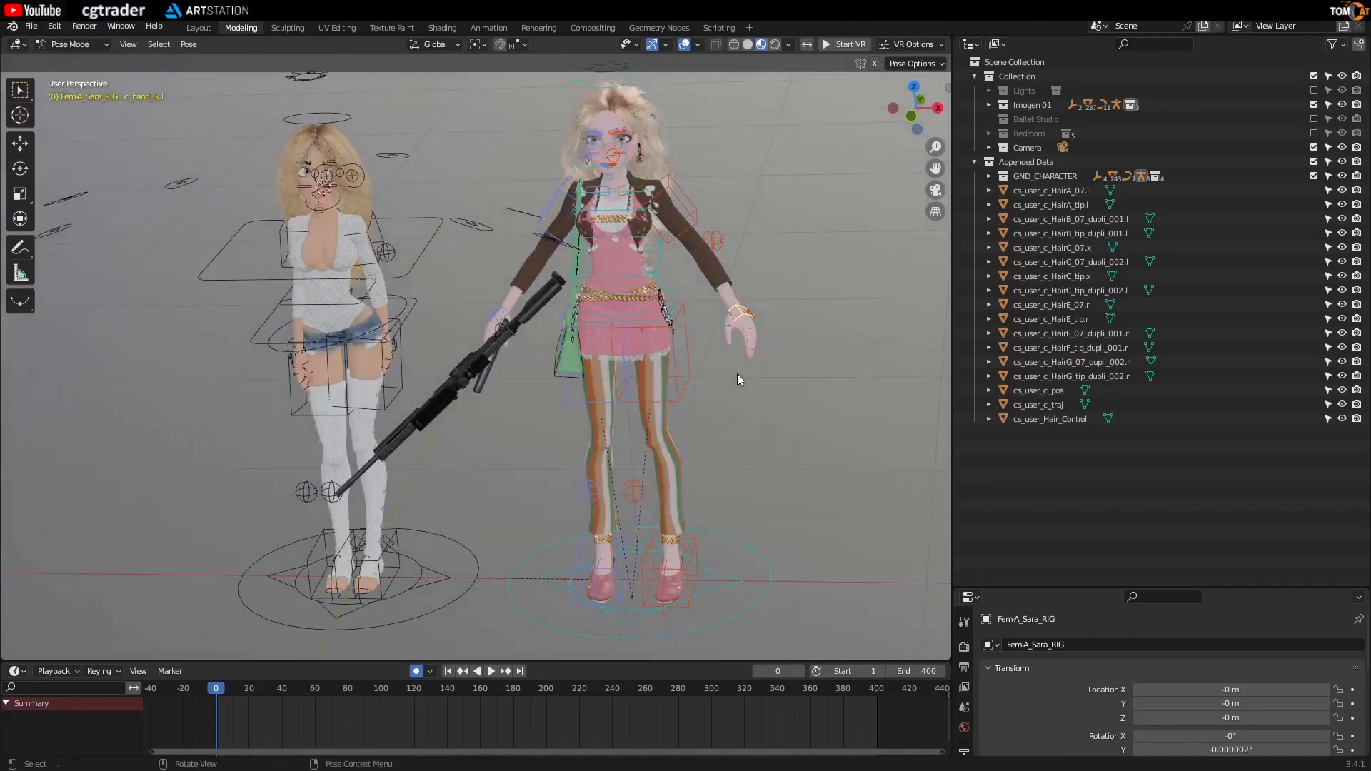
key("g")
left_click(721, 360)
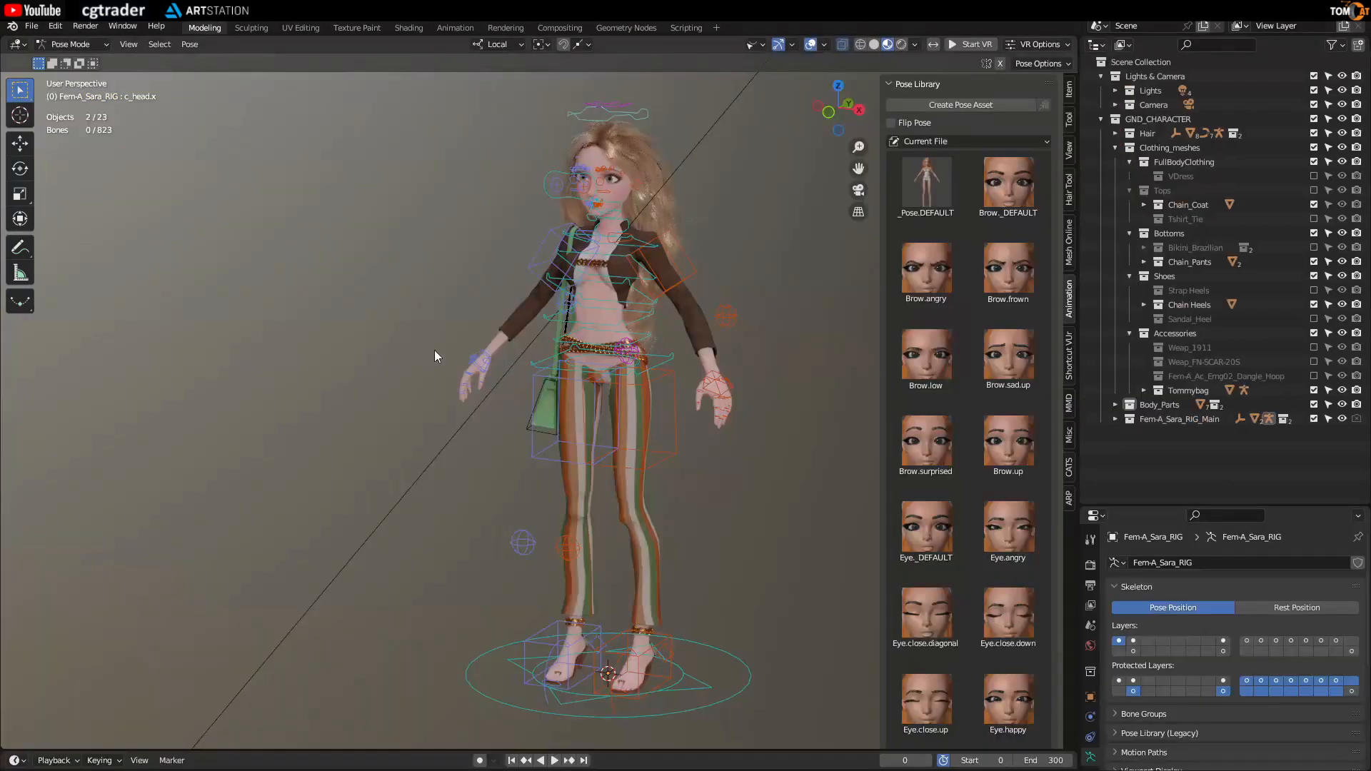
middle_click_drag(704, 219, 702, 237)
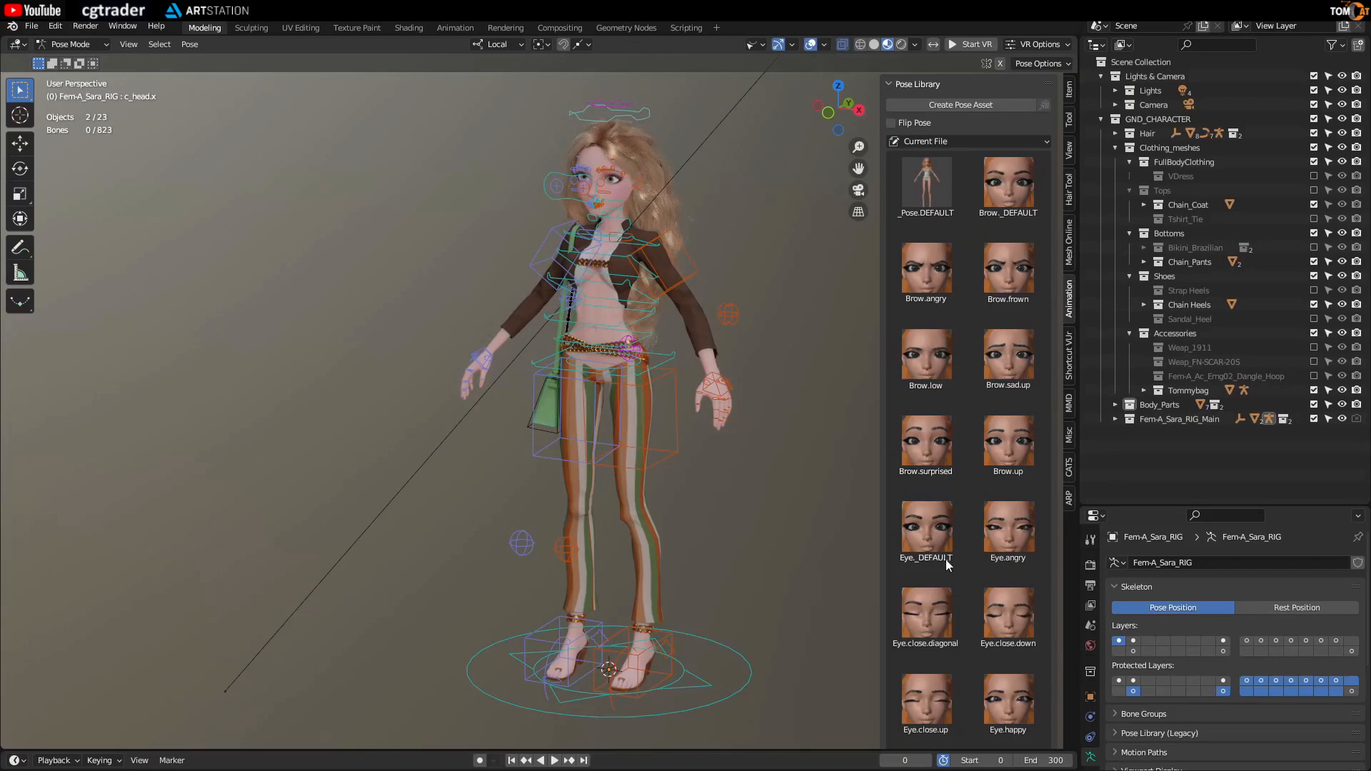
scroll(951, 441, "down", 1)
scroll(958, 268, "up", 1)
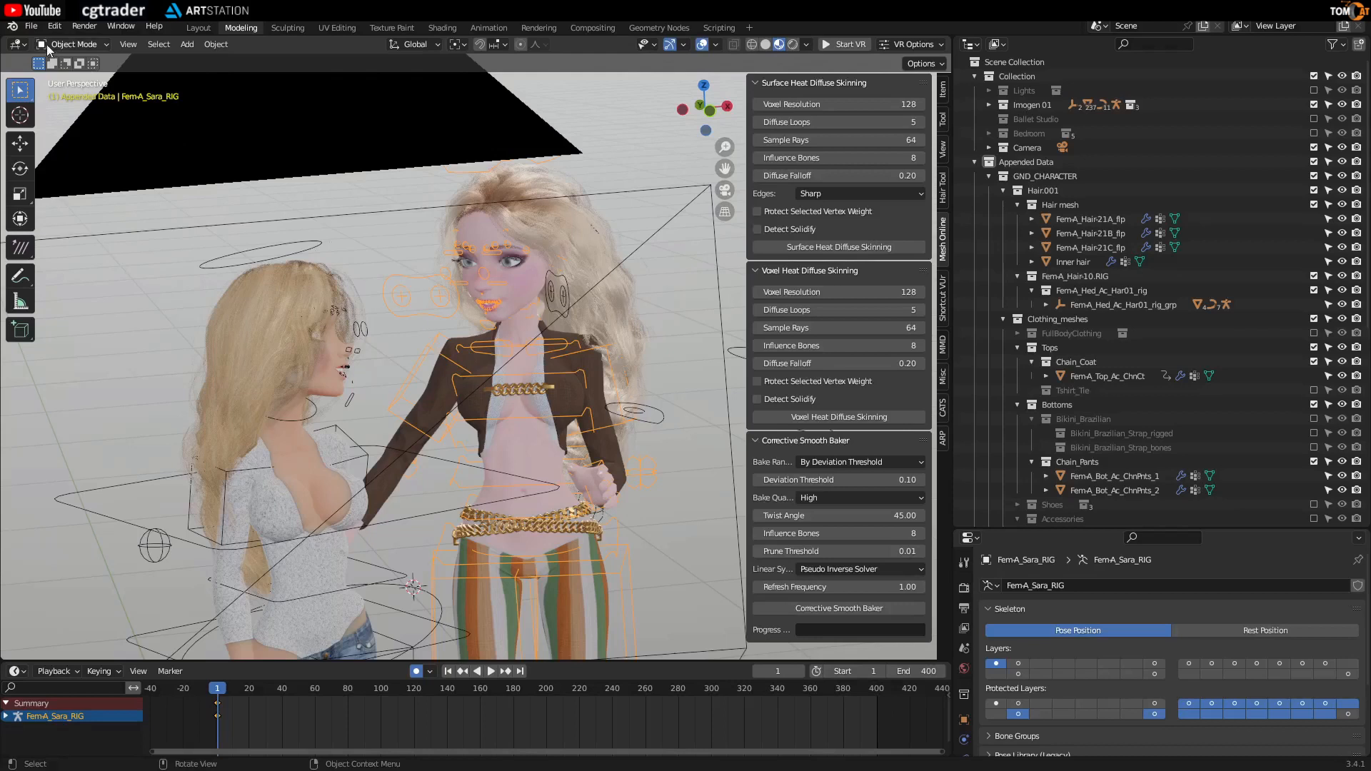
- Start another append, return to the Sara_Blender folder and open Sara-001.blend with Active Collection turned off
left_click(32, 26)
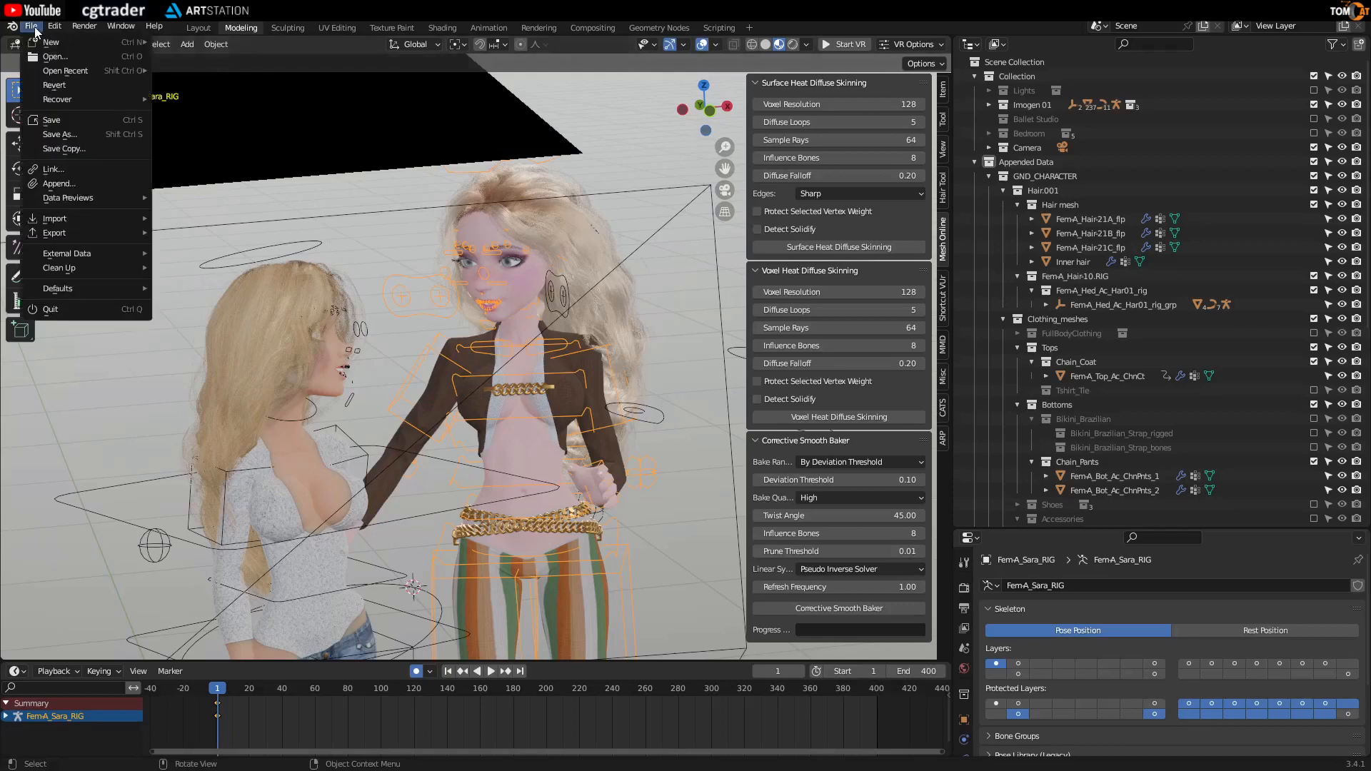
left_click(63, 184)
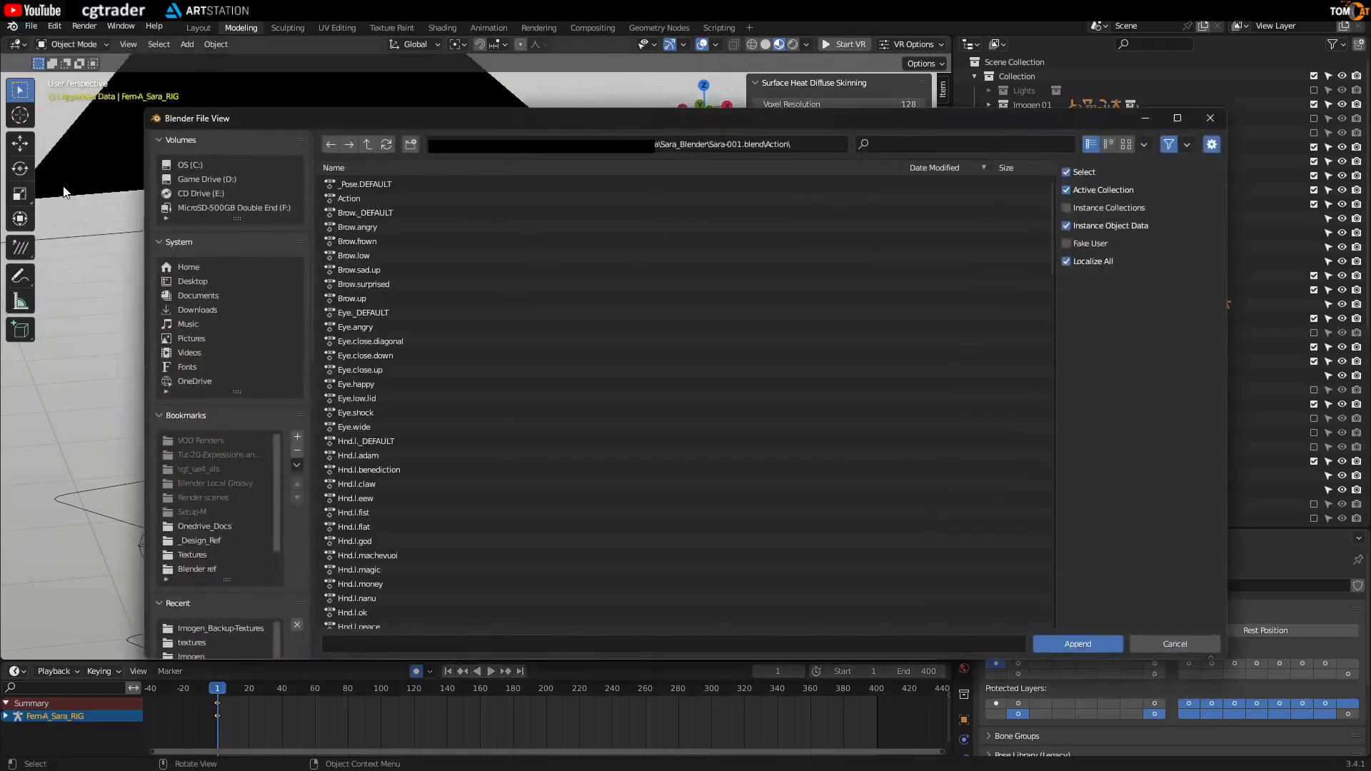
left_click(367, 144)
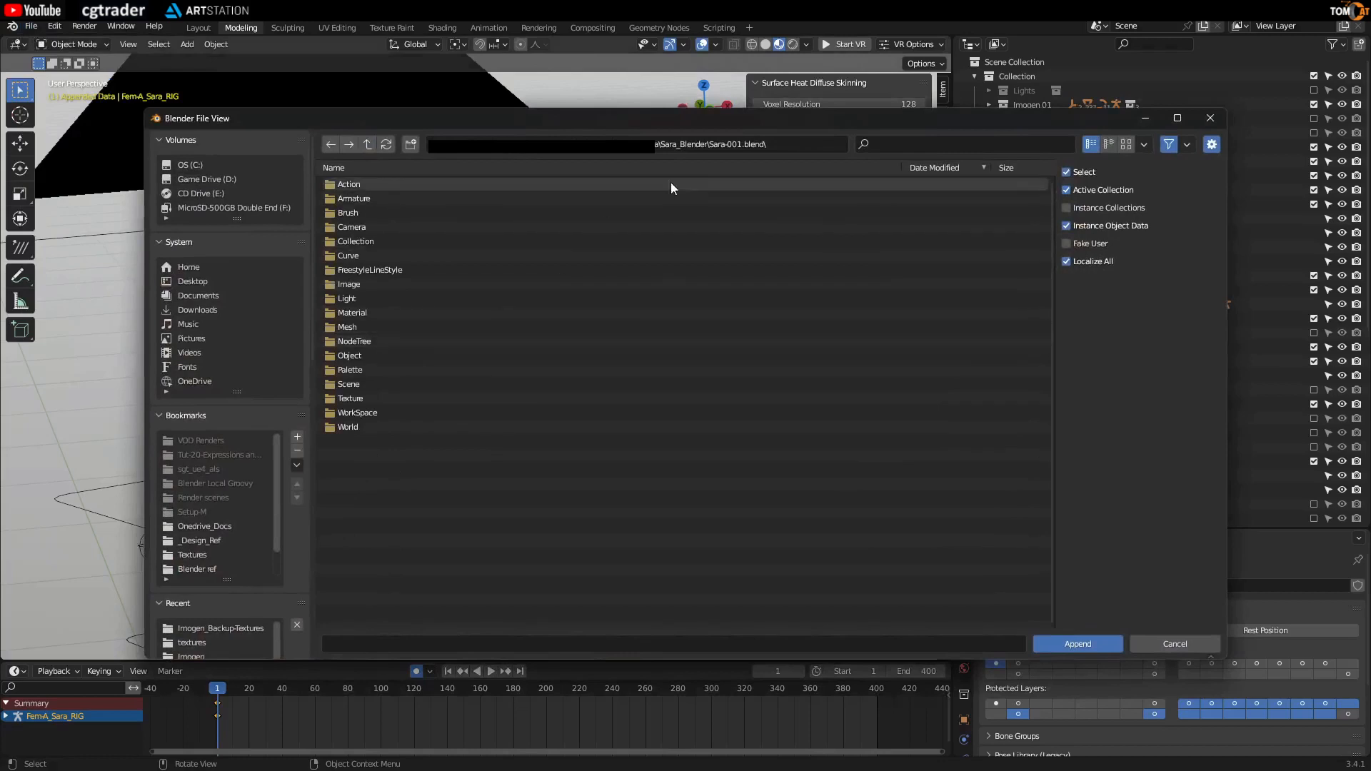
left_click(366, 145)
left_click(350, 199)
left_click(1067, 190)
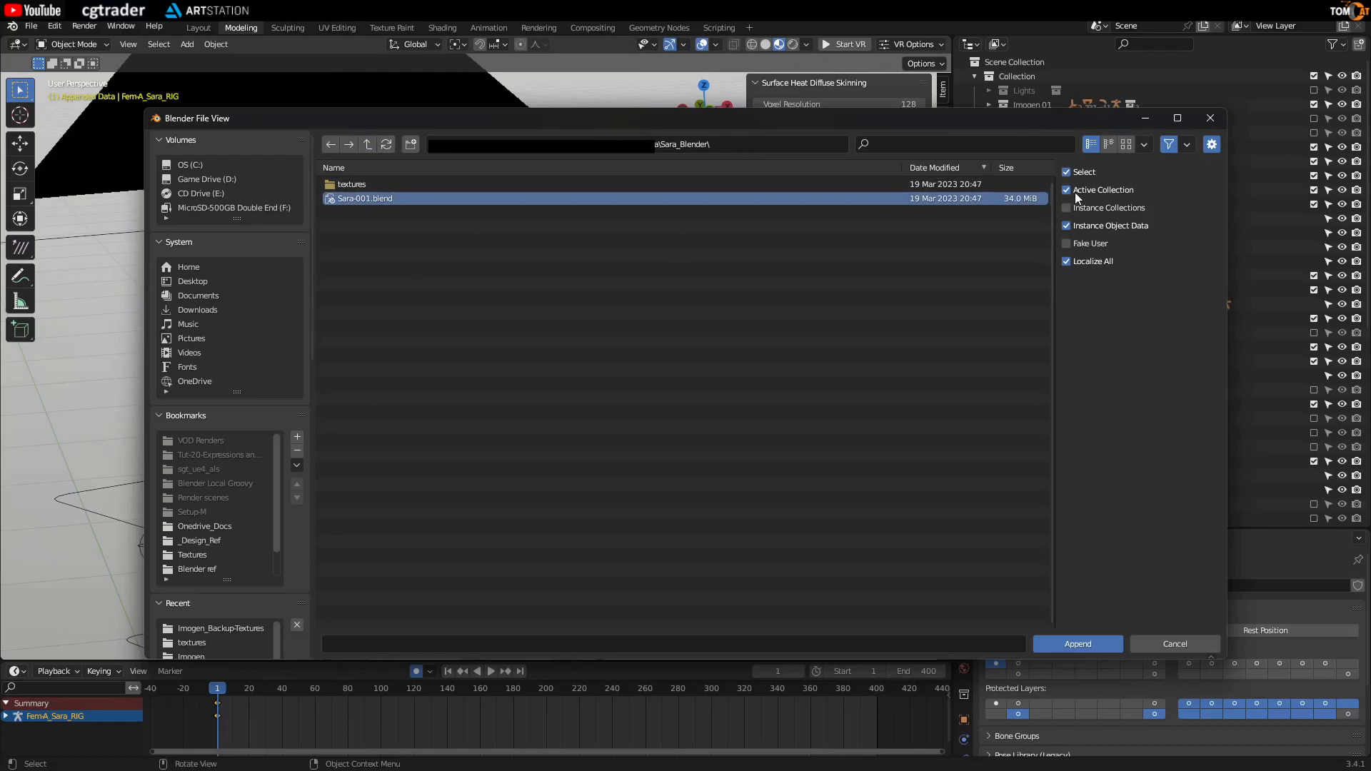
left_click(1068, 646)
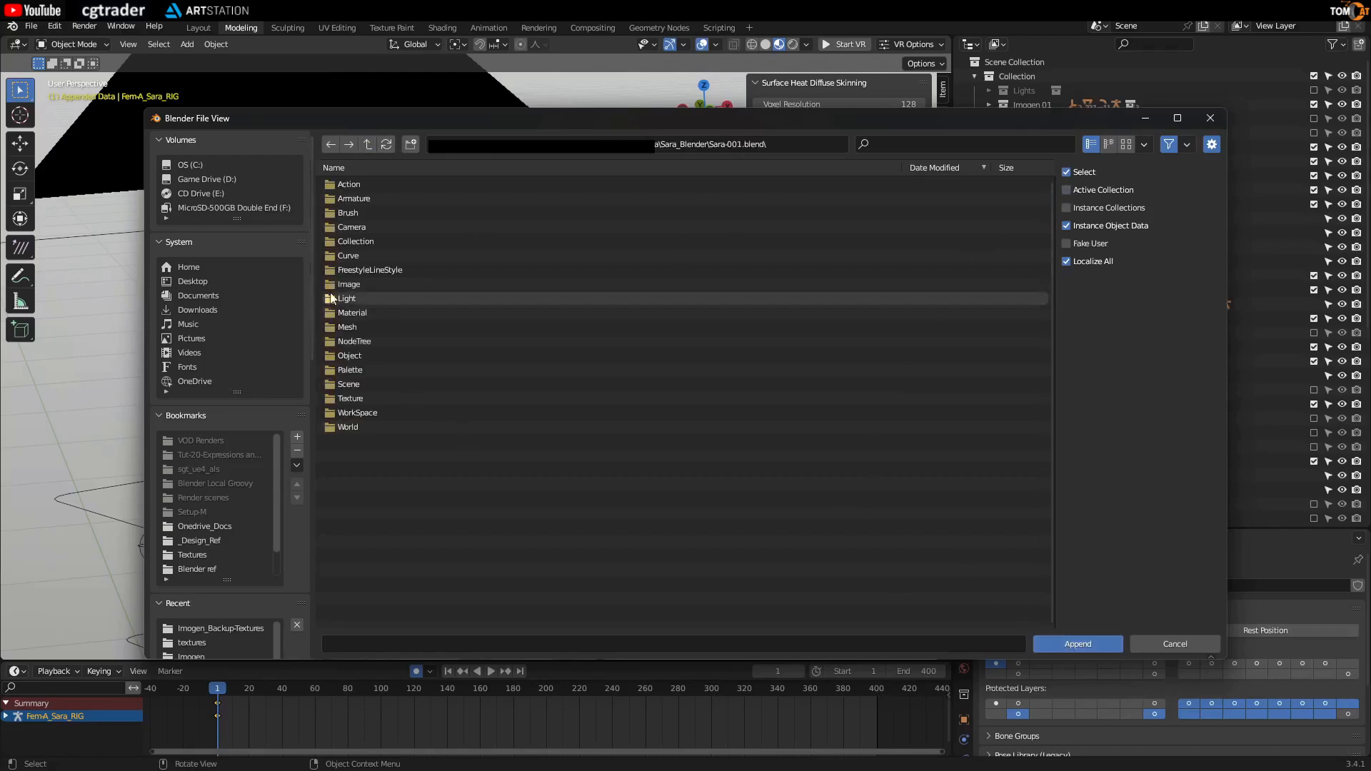
- Append every action from Sara-001.blend, from _Pose.DEFAULT through Vis.14, except the one named Action
double_click(345, 183)
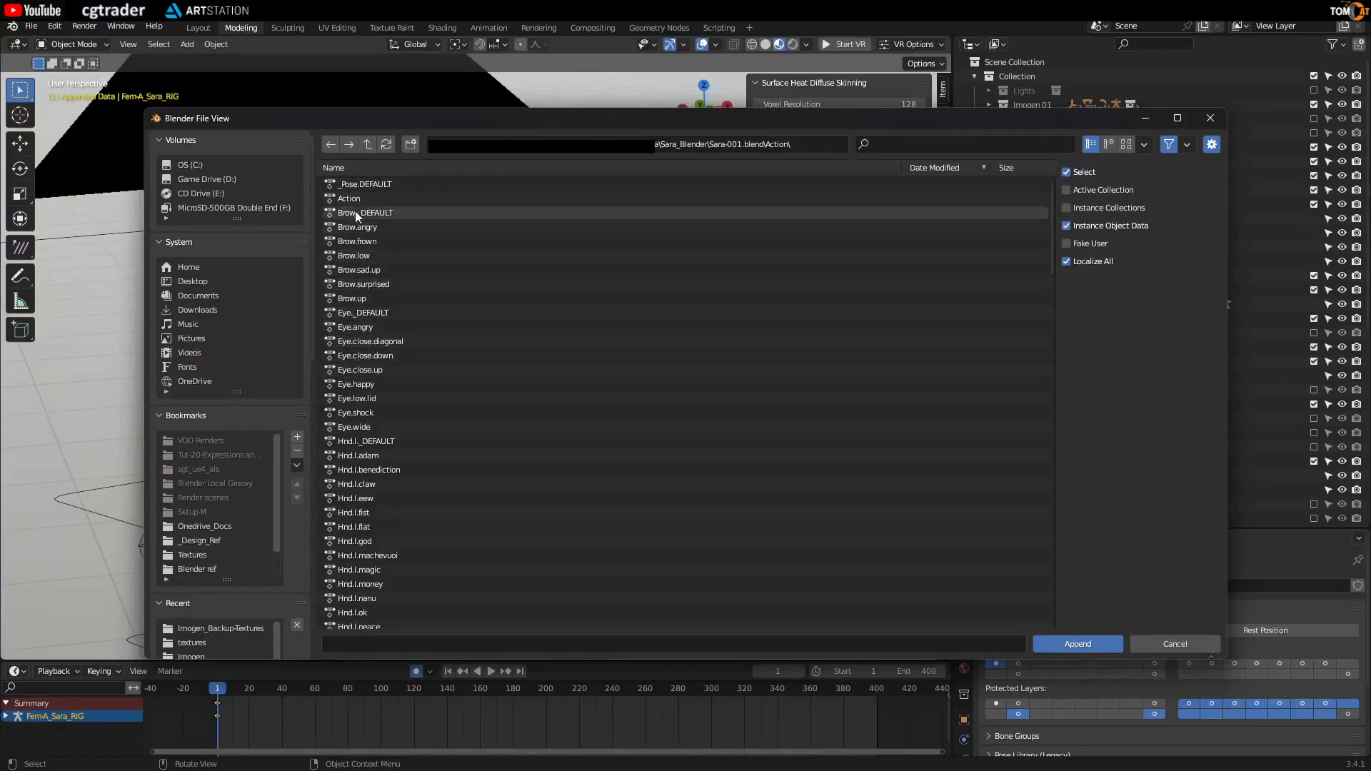
left_click(354, 186)
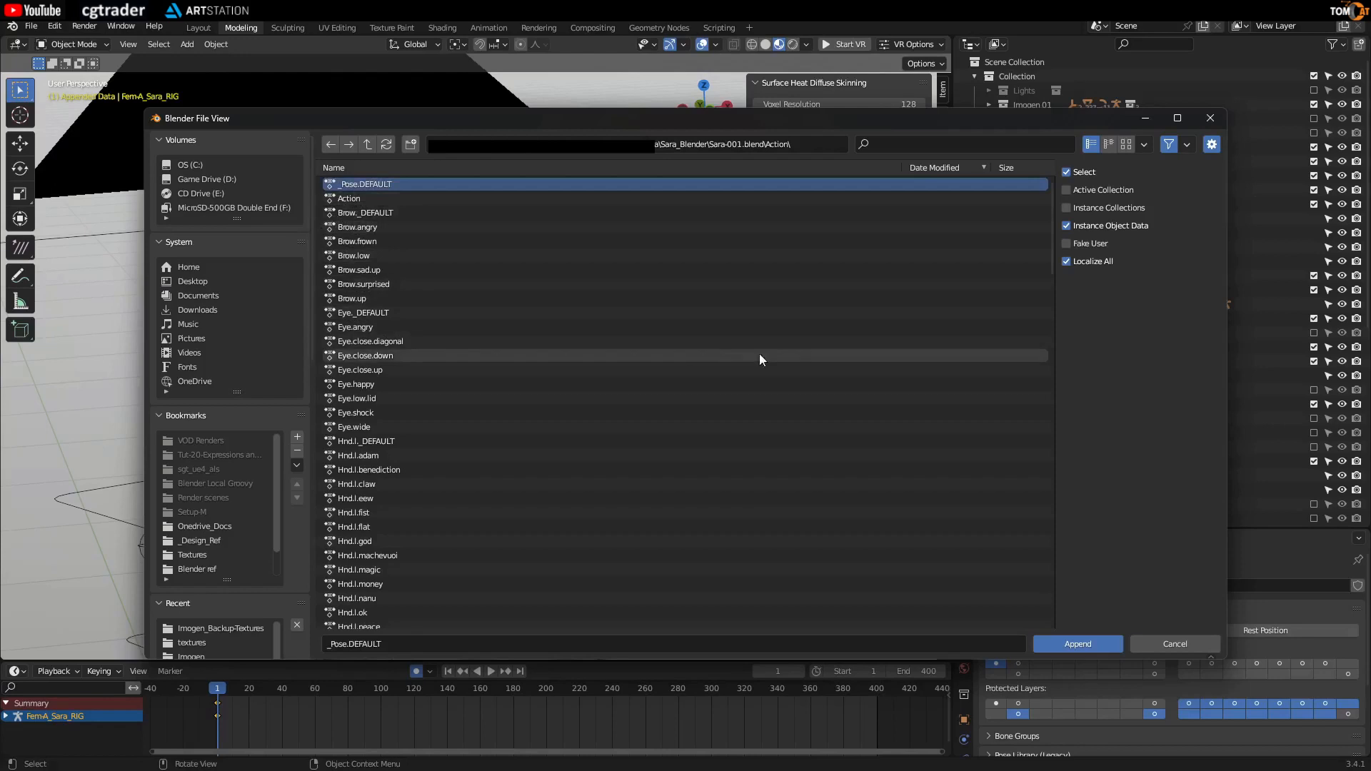
left_click_drag(1051, 208, 1044, 627)
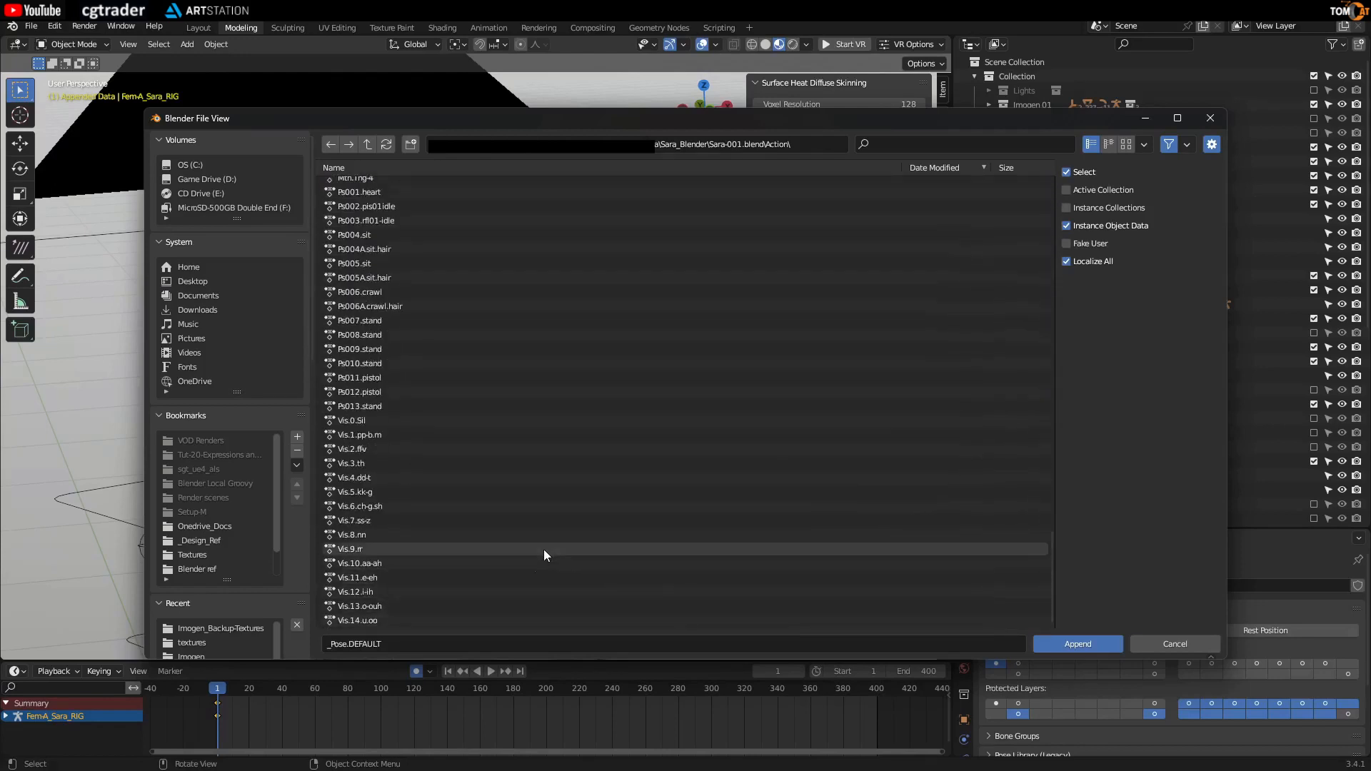
left_click(366, 621, "shift")
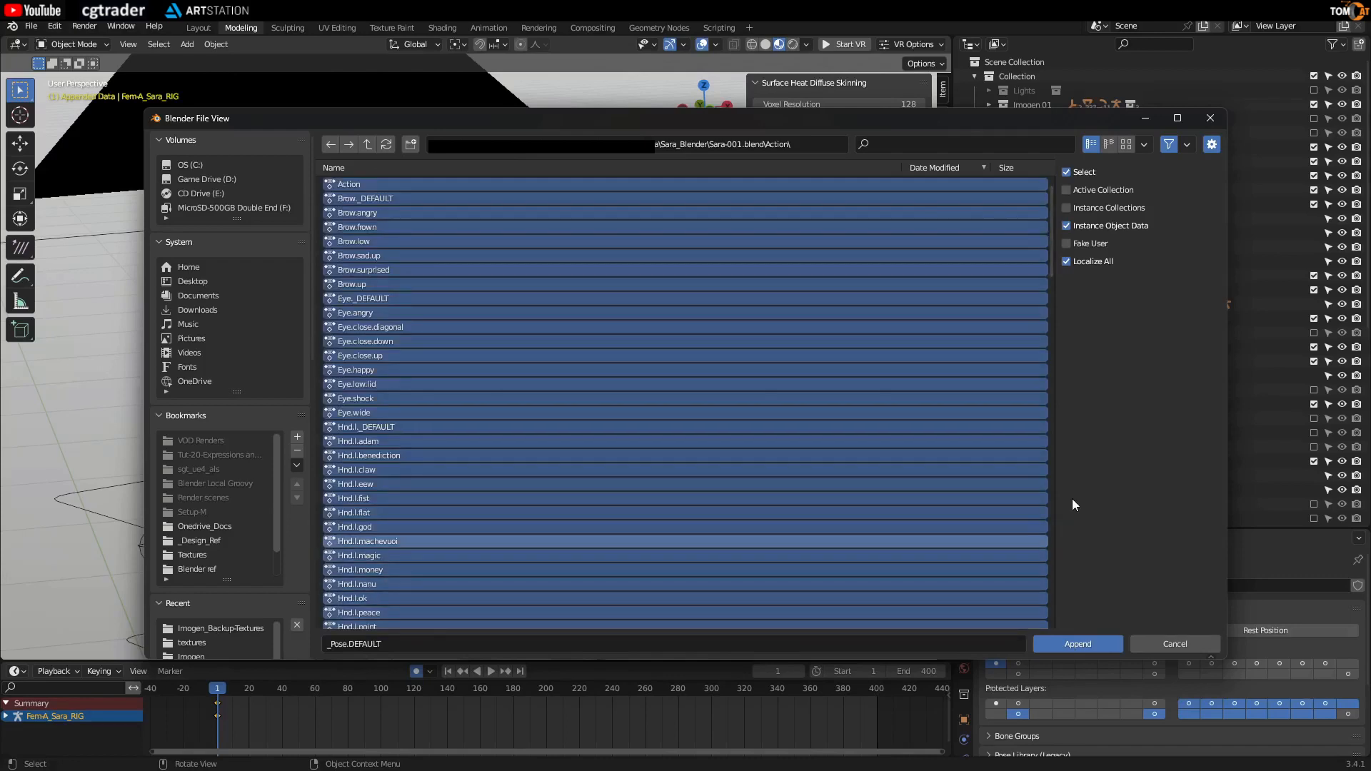
mouse_move(1047, 241)
left_mouse_down()
mouse_move(1060, 572)
mouse_move(1044, 503)
mouse_move(1049, 230)
left_mouse_up()
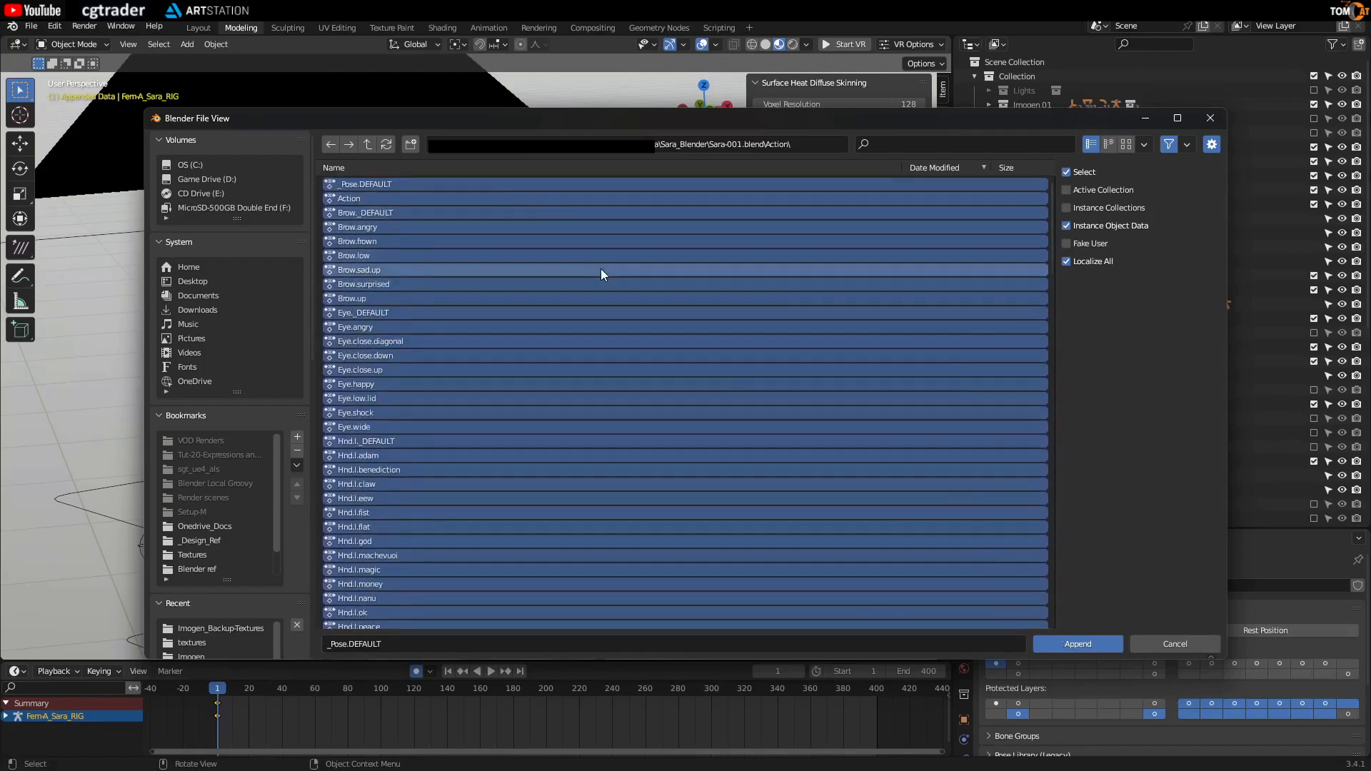
left_click(345, 200, "ctrl")
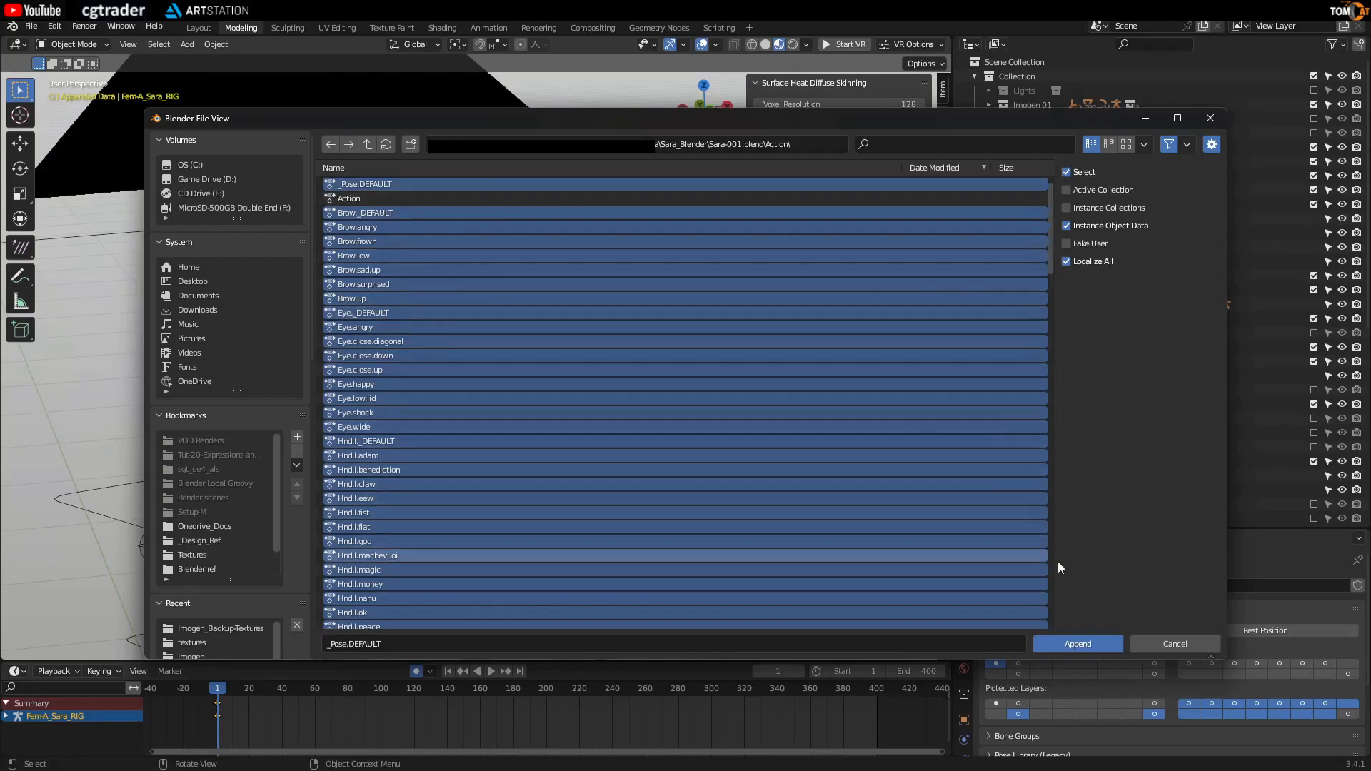
left_click(1078, 646)
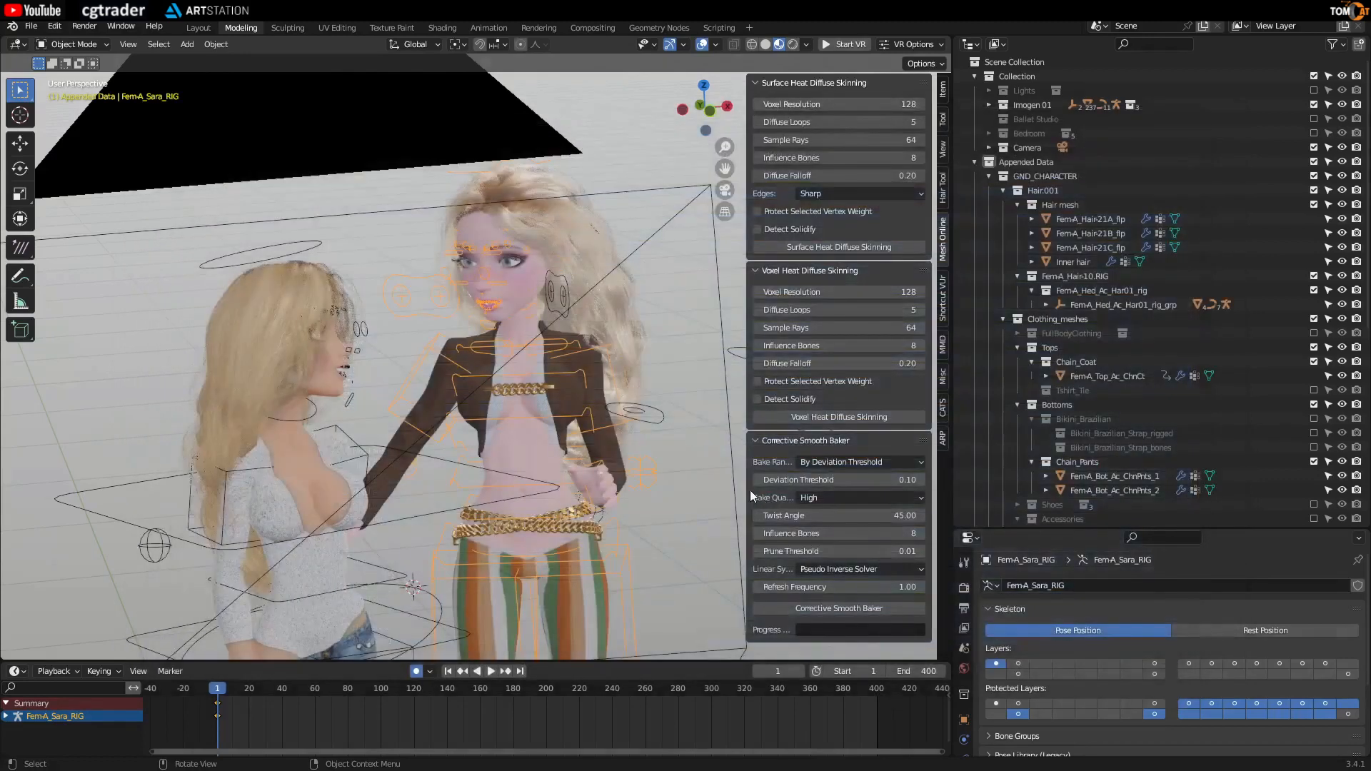
- Put Fem-A_Sara_RIG in Pose Mode and apply the Eye.close.down pose from the Pose Library
left_click(400, 311)
key("ctrl+Tab")
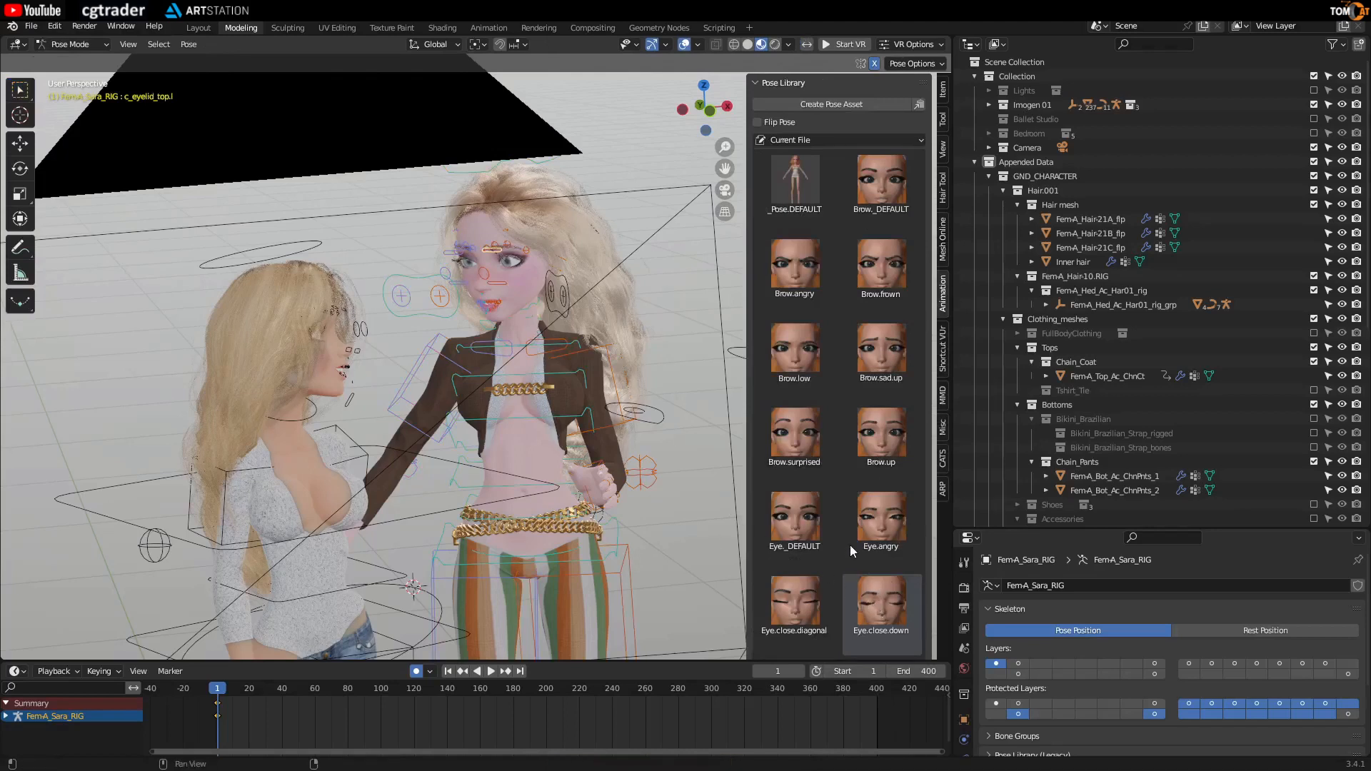
left_click(661, 303)
left_click(881, 605)
- Find the mouth poses in the Pose Library and apply Mth.Op-7 to Fem-A_Sara_RIG
scroll(834, 576, "down", 5)
scroll(824, 406, "down", 8)
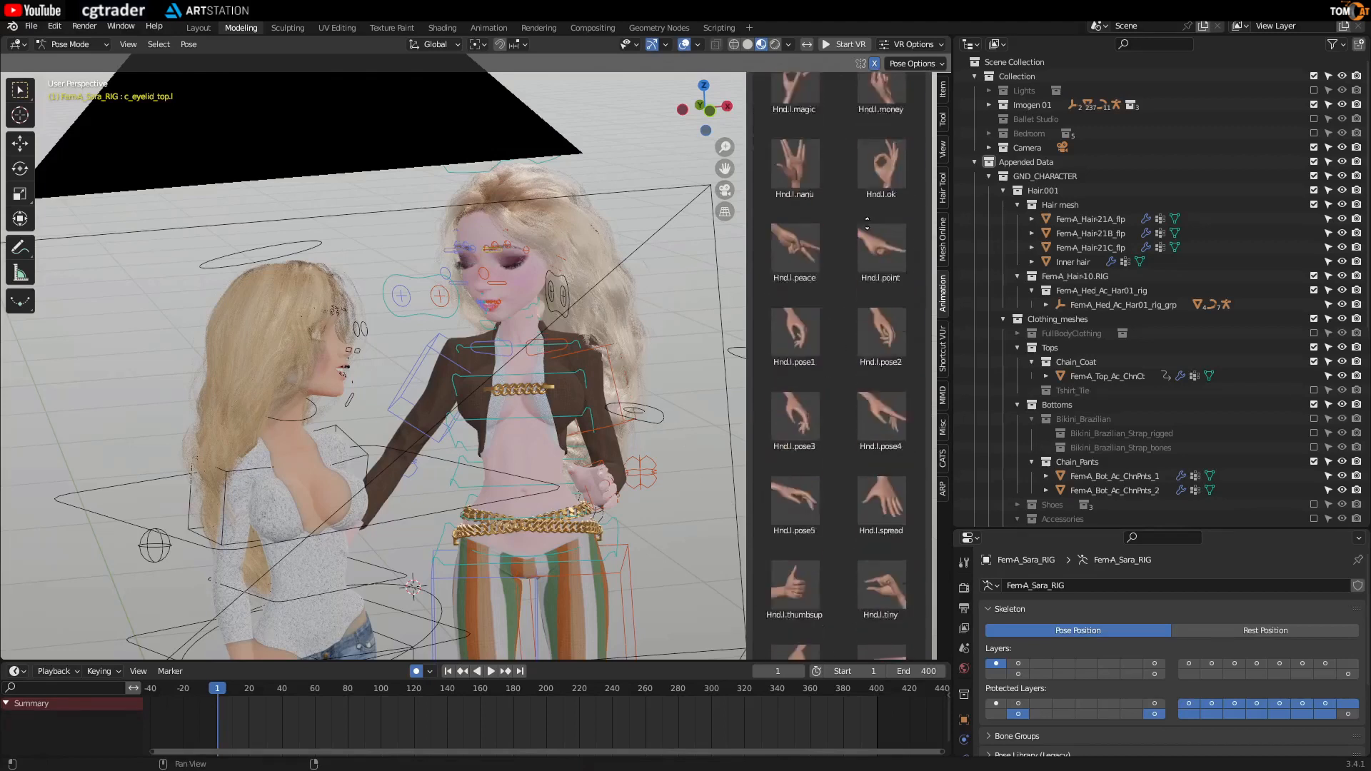
scroll(854, 303, "down", 10)
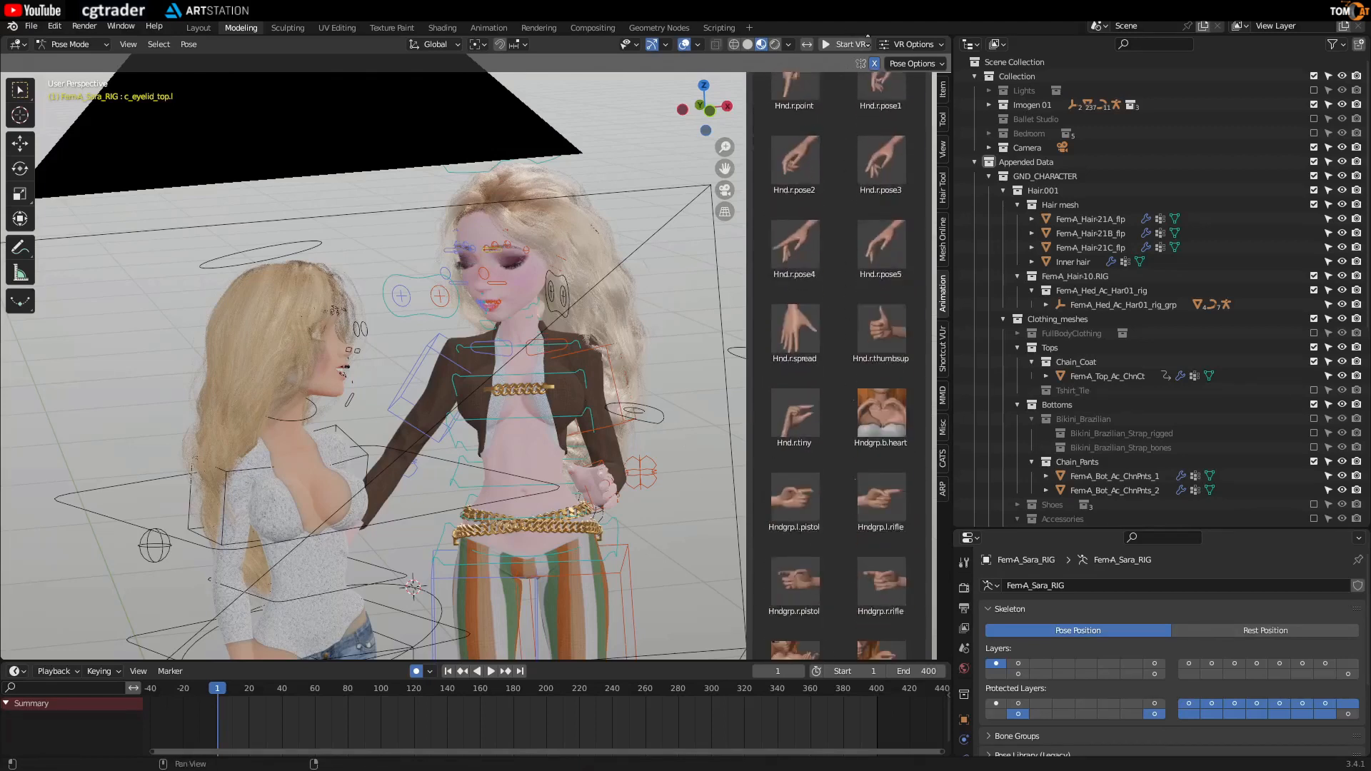
scroll(871, 425, "down", 8)
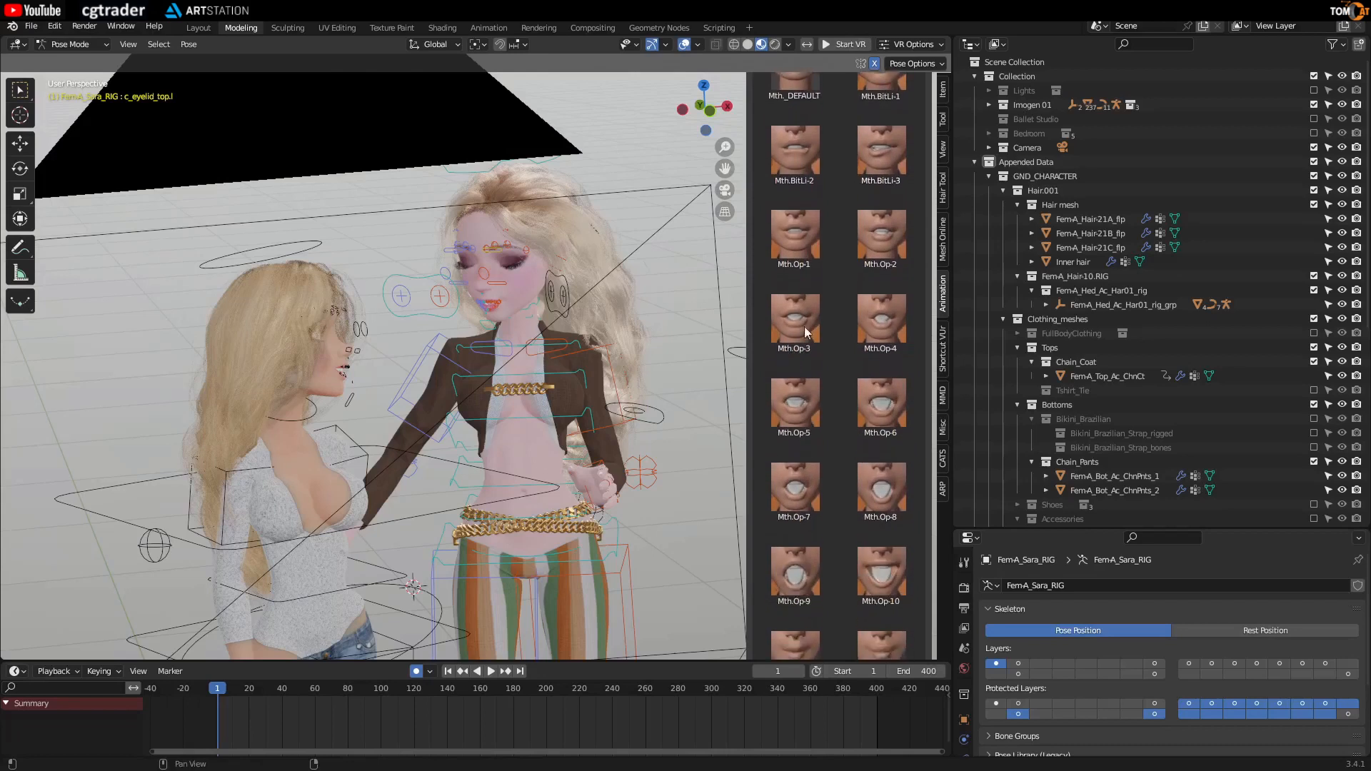
left_click(794, 492)
- Switch Pose Mode to the other character's armature, rig.001, and apply the Eye.close.down pose to it
middle_click_drag(480, 392, 380, 387)
key("ctrl+Tab")
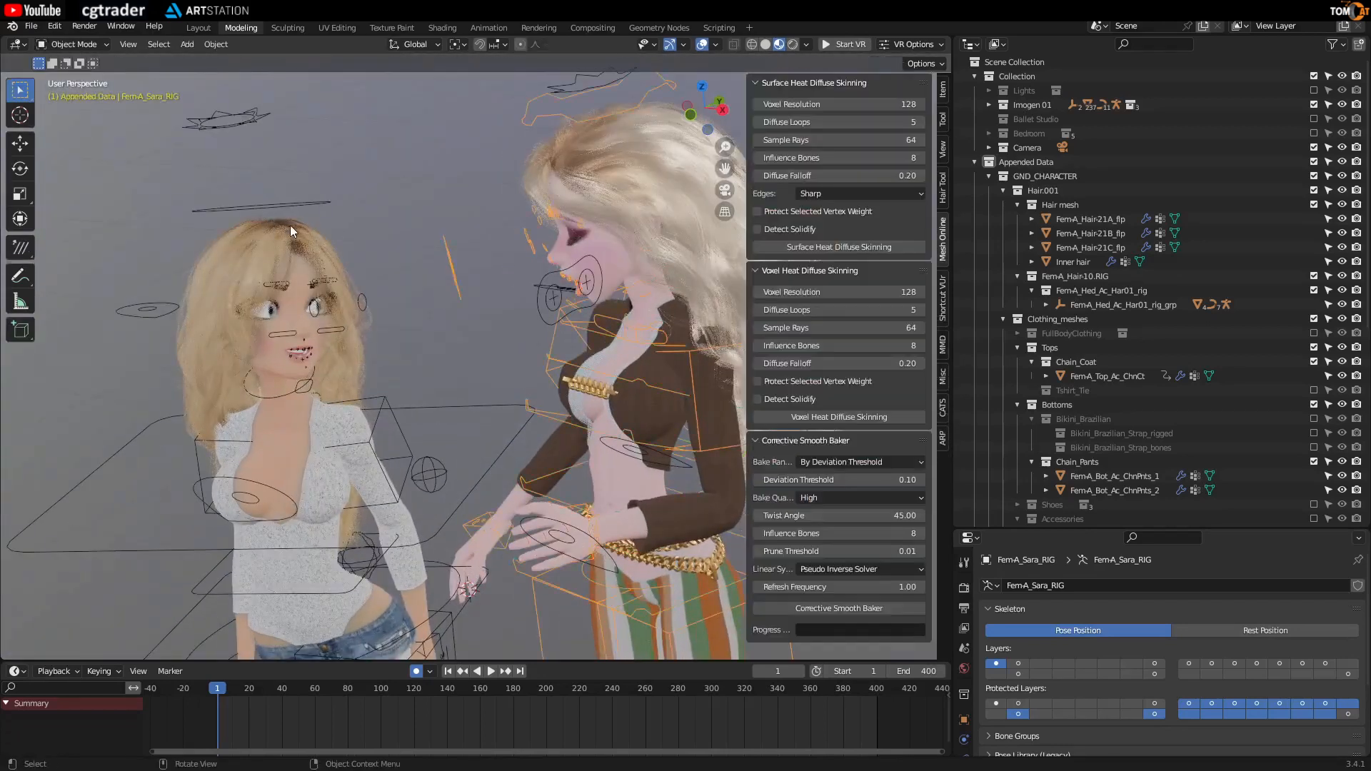
left_click(289, 234)
key("ctrl+Tab")
middle_click_drag(211, 314, 349, 363)
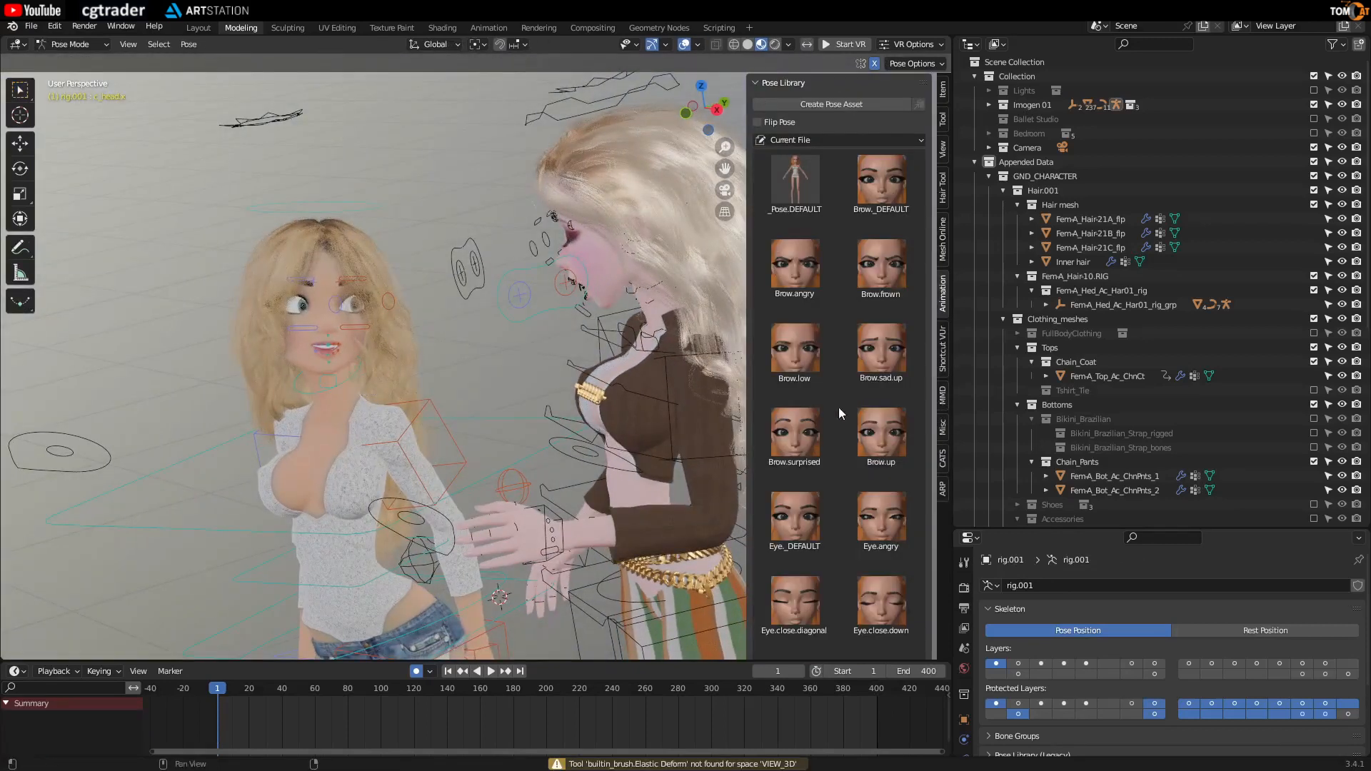
left_click(869, 613)
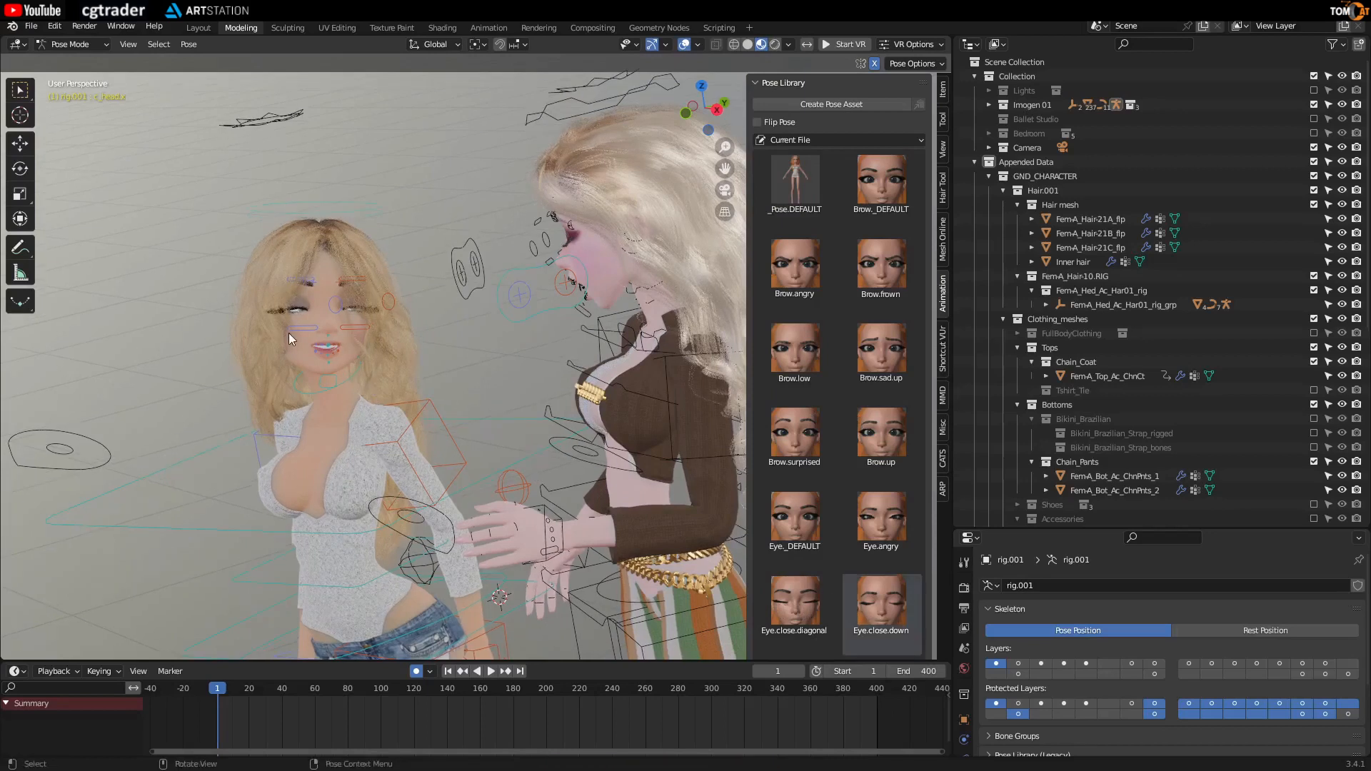
- Examine the applied eye pose on rig.001's face up close and compare both posed characters from several angles
scroll(294, 317, "up", 6)
middle_click_drag(347, 398, 398, 306)
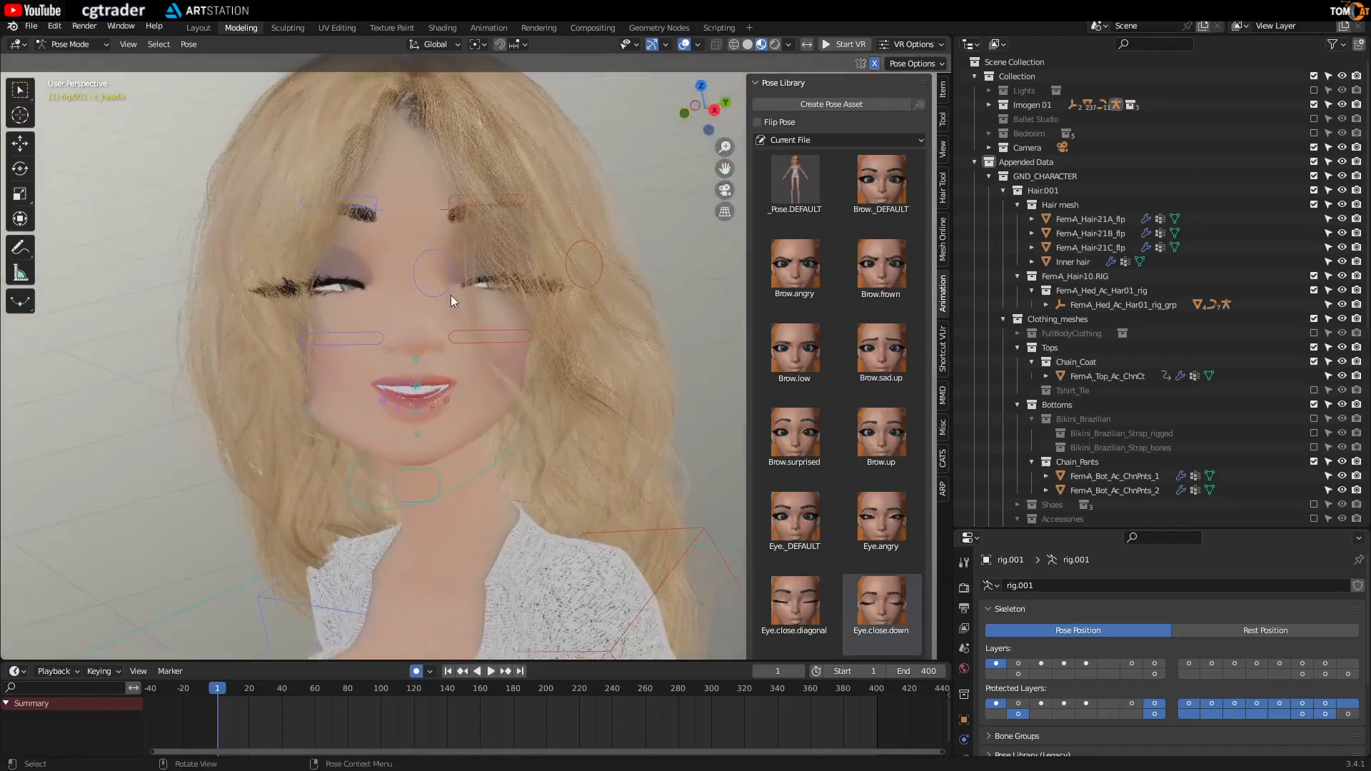
scroll(320, 289, "down", 4)
middle_click_drag(320, 289, 437, 323)
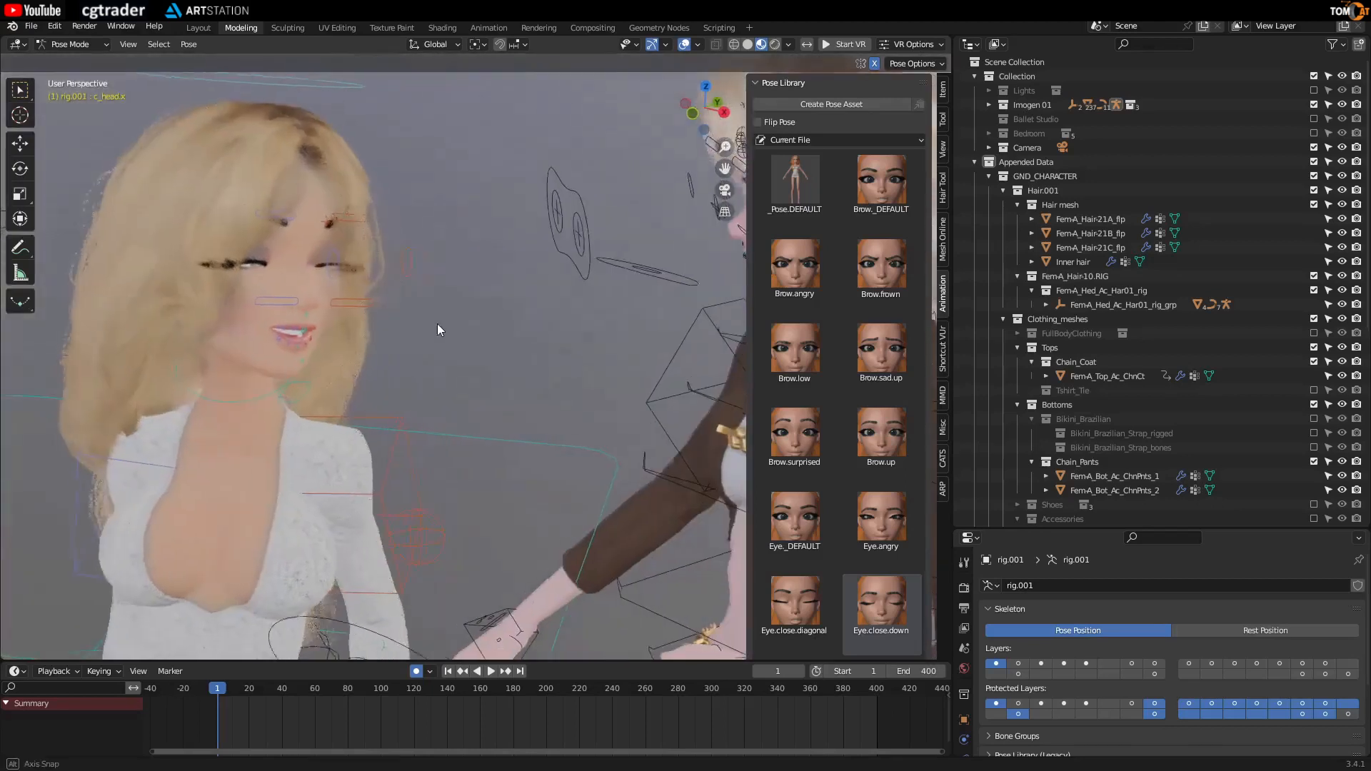
scroll(277, 398, "down", 3)
middle_click_drag(277, 398, 357, 431)
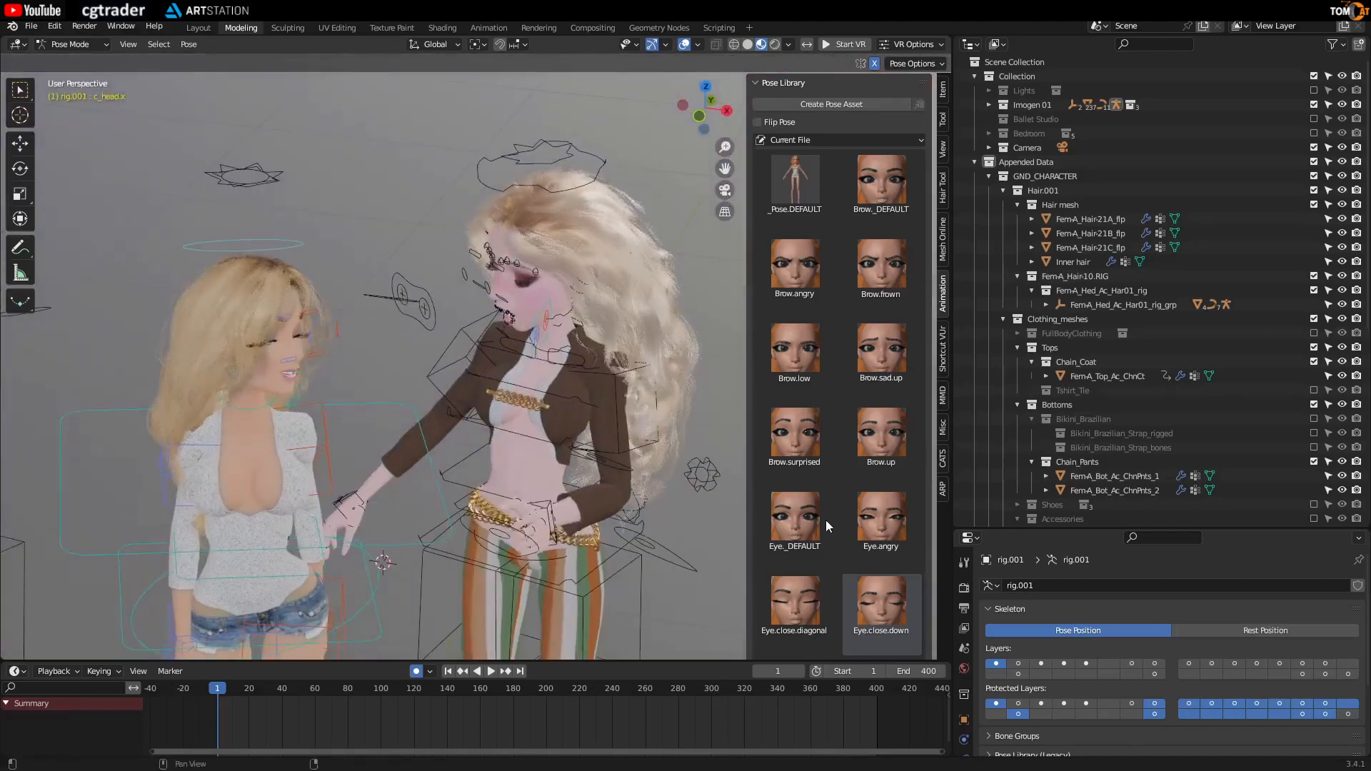
middle_click_drag(292, 382, 398, 425)
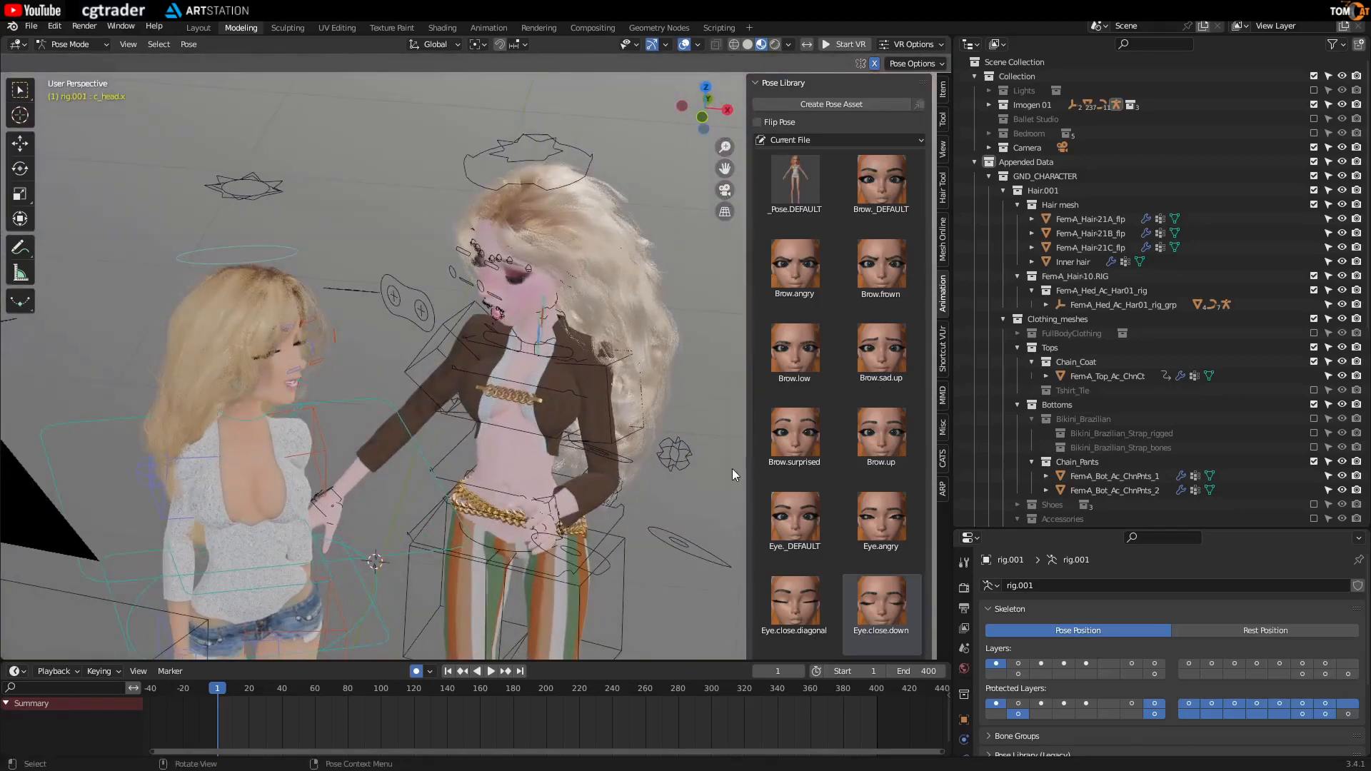
middle_click_drag(703, 404, 709, 381)
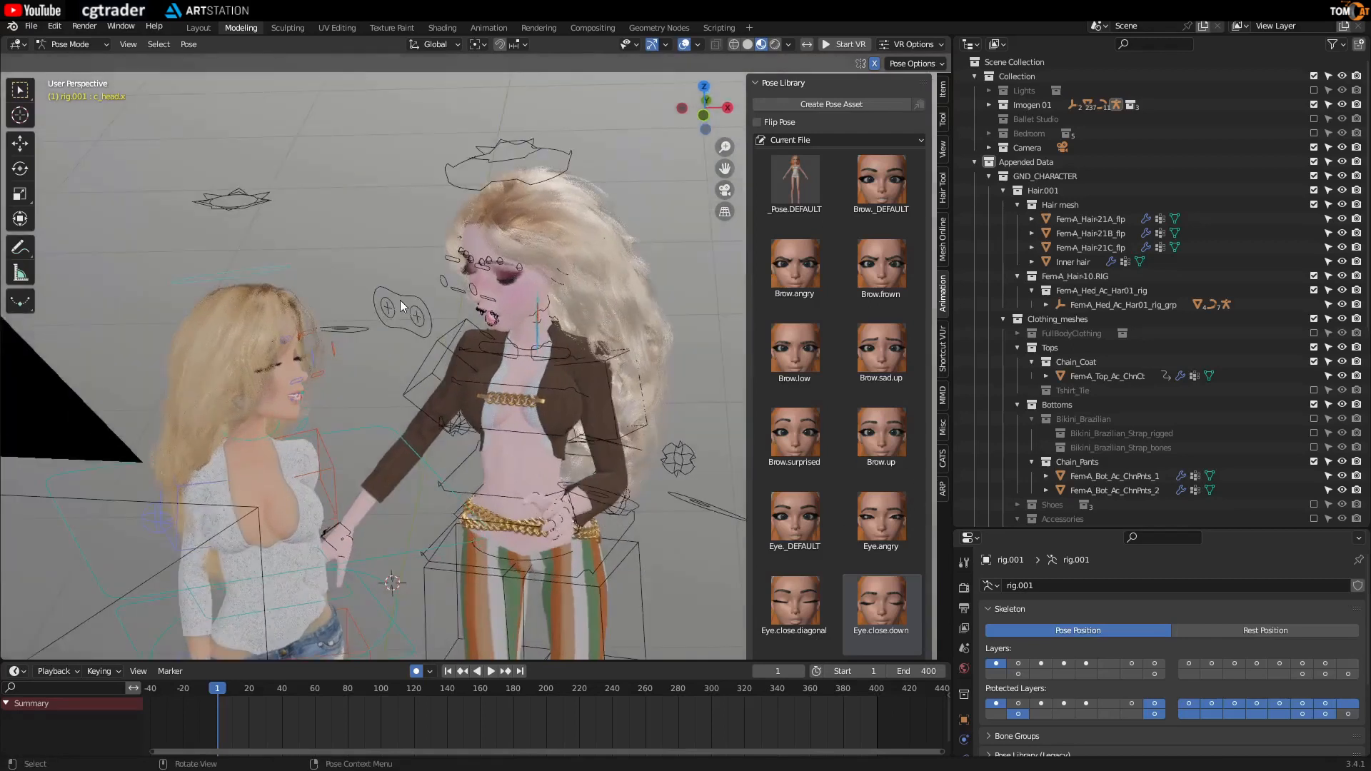